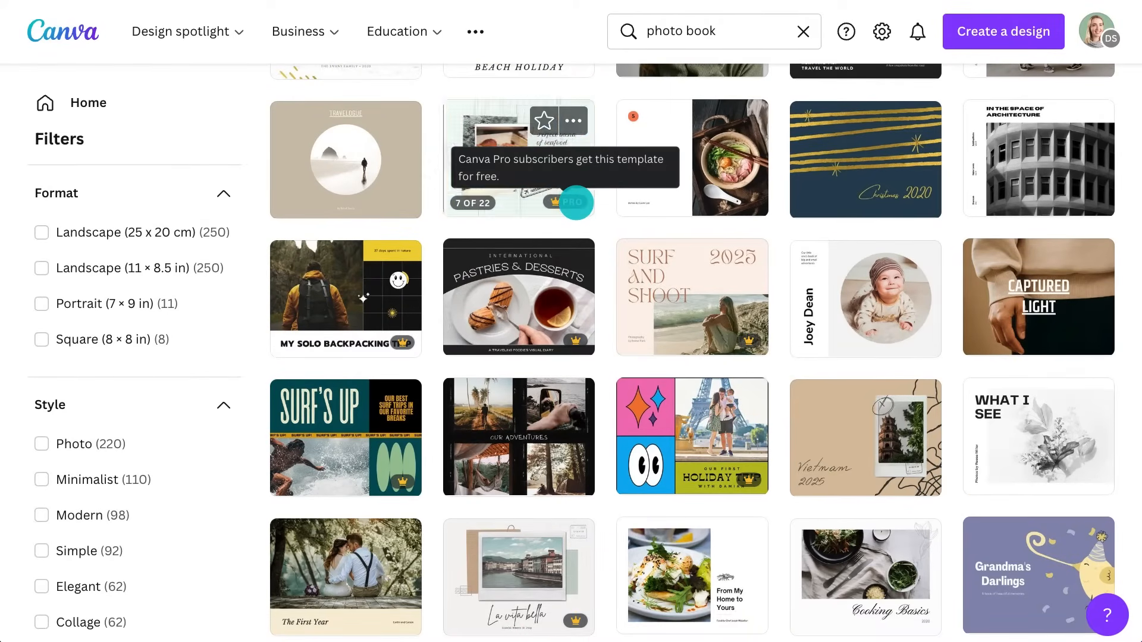
# Preview the pink Purple Illustrated Birthday Photo Book template and start customizing it
pyautogui.scroll(-10, 576, 202)
pyautogui.scroll(5, 581, 205)
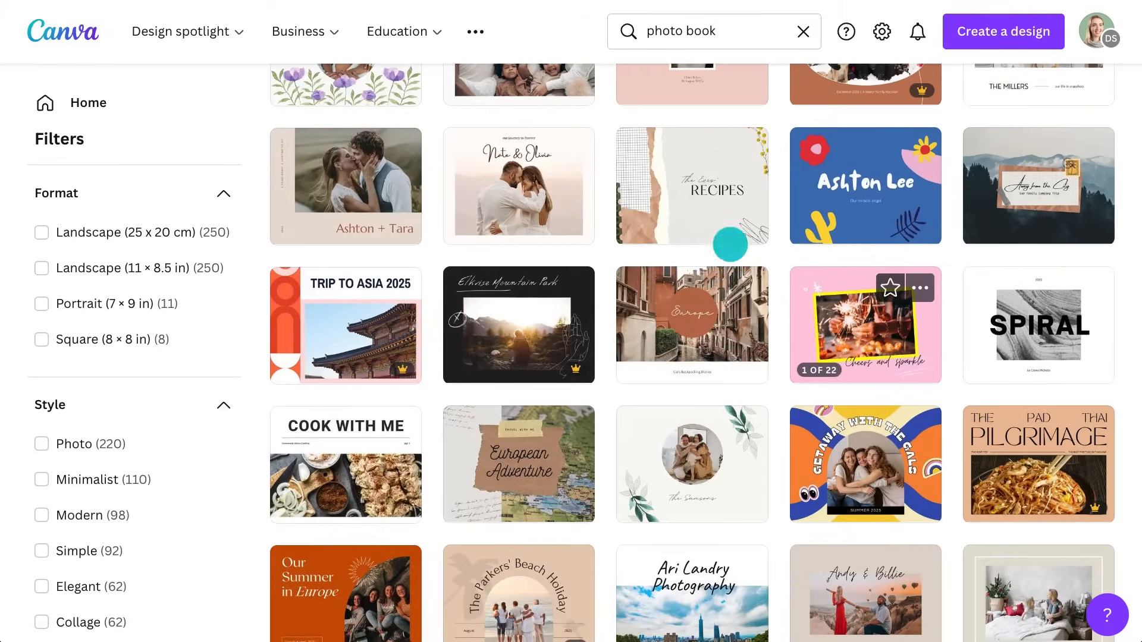
pyautogui.click(919, 289)
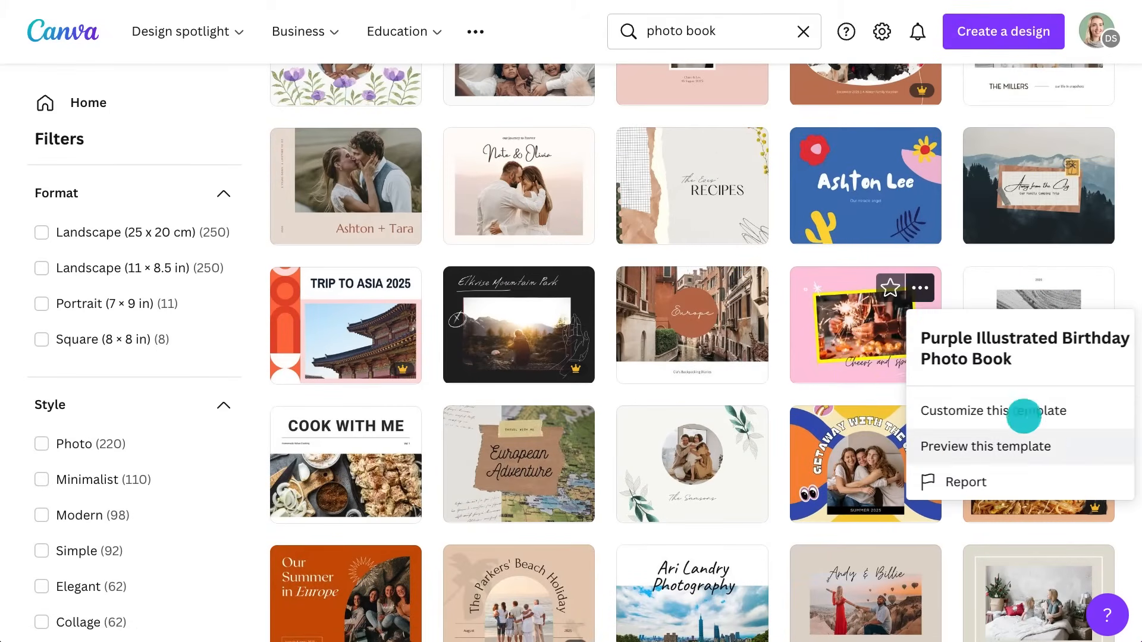
pyautogui.click(1050, 445)
pyautogui.click(781, 163)
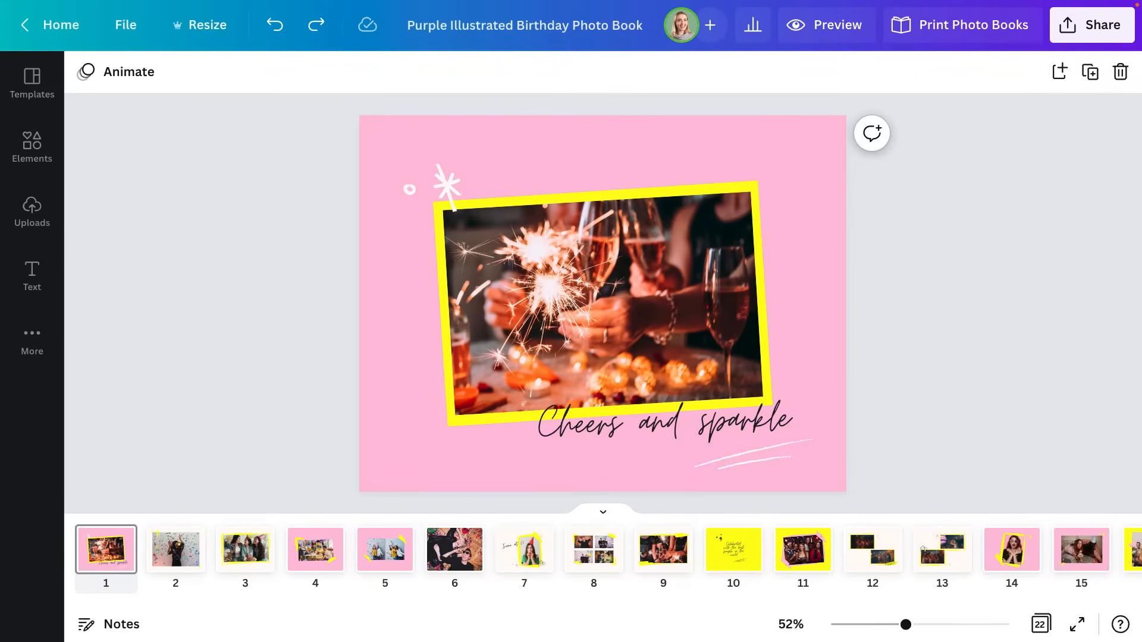
# Delete the sparkler photo and add a 'simple film frame' from Elements > Frames
pyautogui.click(704, 248)
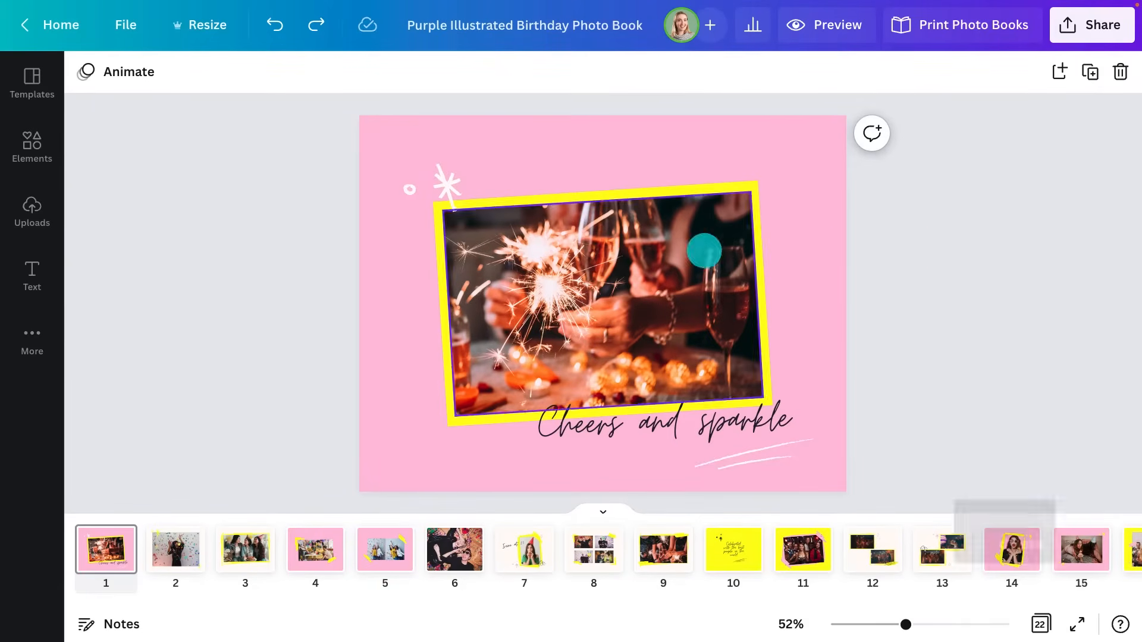
pyautogui.press('Delete')
pyautogui.click(57, 134)
pyautogui.scroll(-15, 262, 217)
pyautogui.click(345, 175)
pyautogui.click(263, 127)
pyautogui.write('simple film frame')
pyautogui.press('Return')
pyautogui.click(129, 203)
# Enlarge the film frame, move it over the yellow patch and tilt it slightly clockwise
pyautogui.moveTo(654, 402); pyautogui.dragTo(607, 441)
pyautogui.moveTo(884, 211); pyautogui.dragTo(919, 184)
pyautogui.moveTo(765, 479); pyautogui.dragTo(752, 477)
pyautogui.moveTo(867, 276); pyautogui.dragTo(865, 267)
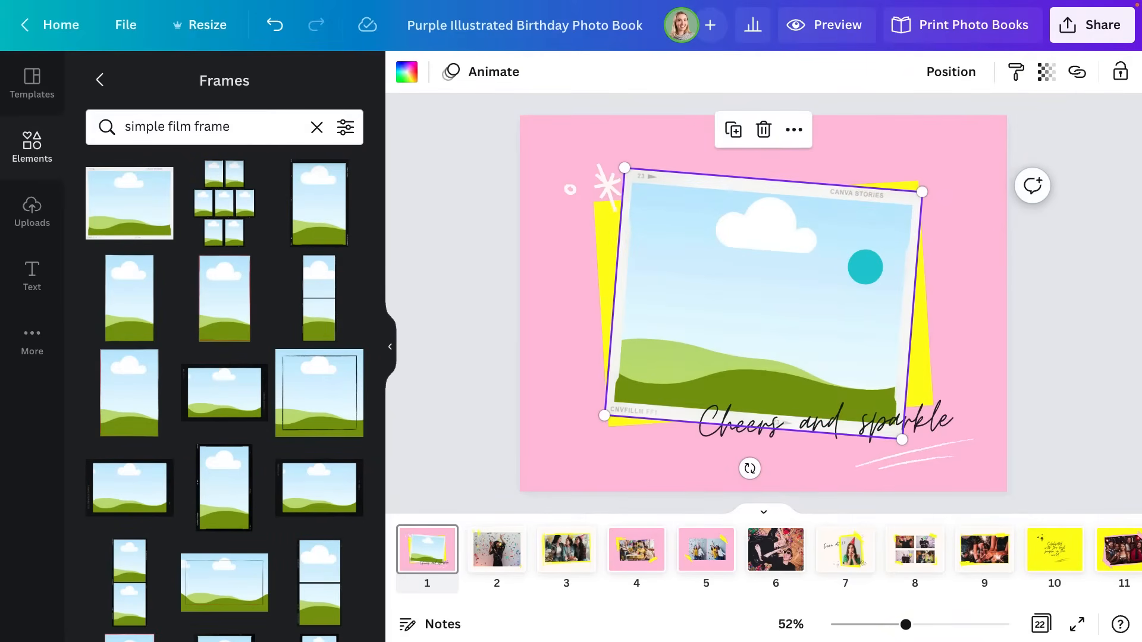
# Start uploading files from the computer through the Uploads panel
pyautogui.click(391, 345)
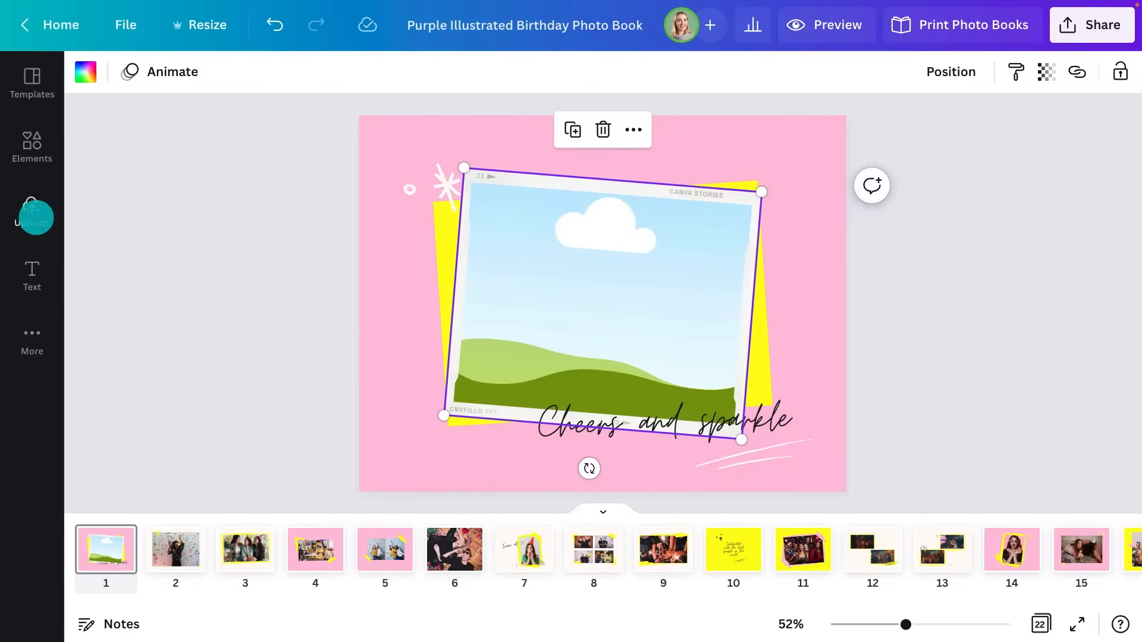
pyautogui.click(36, 218)
pyautogui.click(198, 117)
# Upload all Photobook Assets files and drop the candle-blowing photo into the film frame
pyautogui.click(426, 209)
pyautogui.press('super+a')
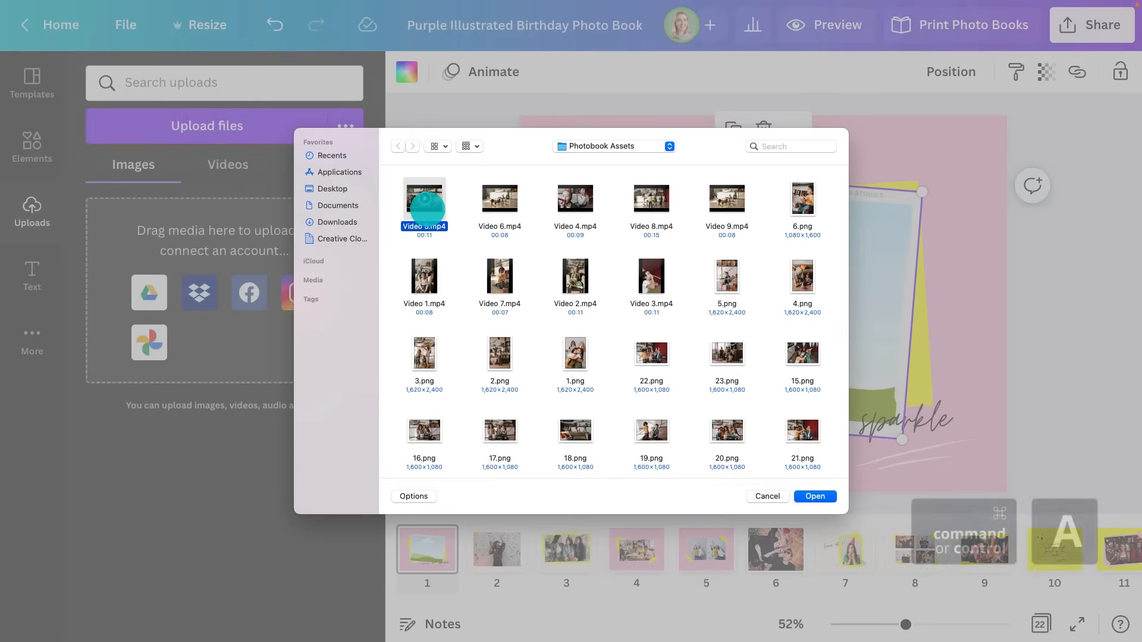
pyautogui.click(800, 497)
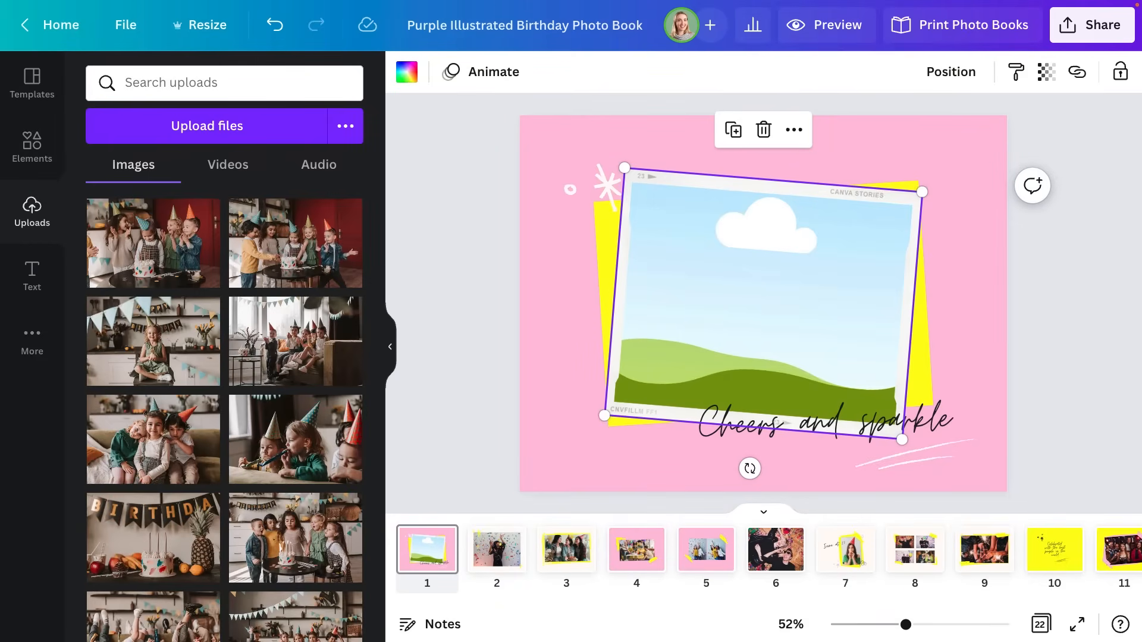
pyautogui.scroll(-2, 223, 492)
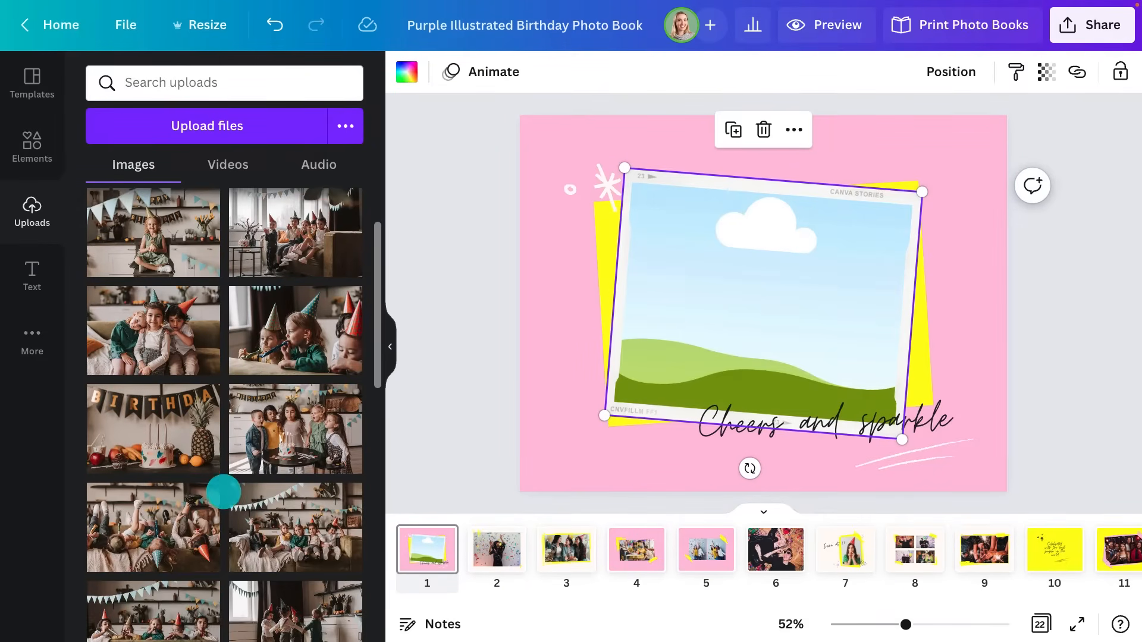
pyautogui.moveTo(261, 448); pyautogui.dragTo(636, 314)
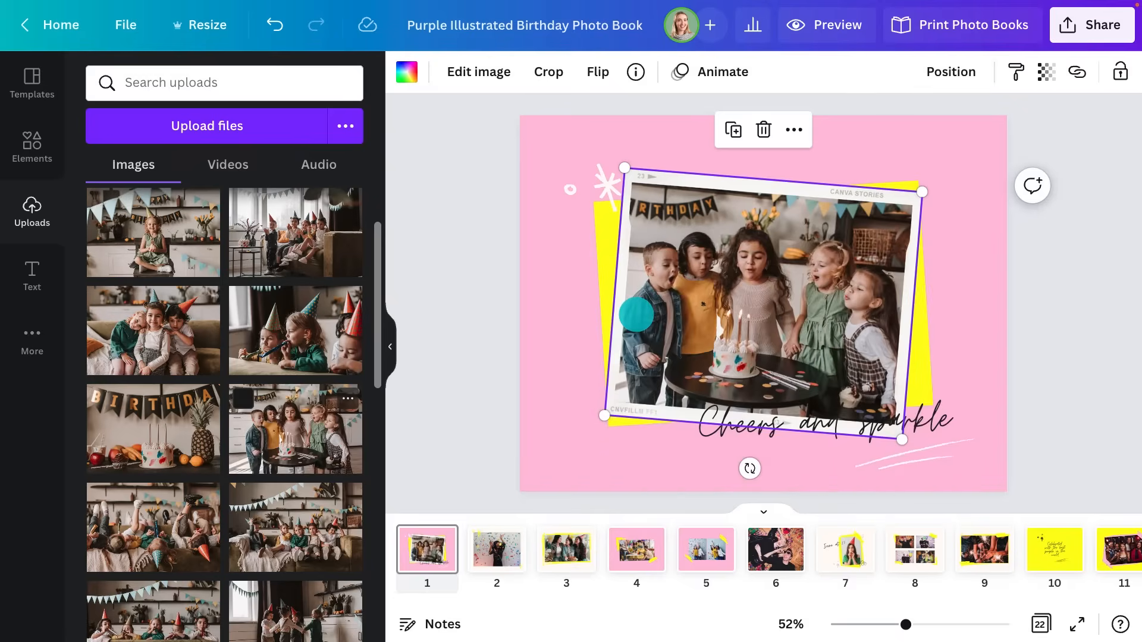
pyautogui.click(390, 347)
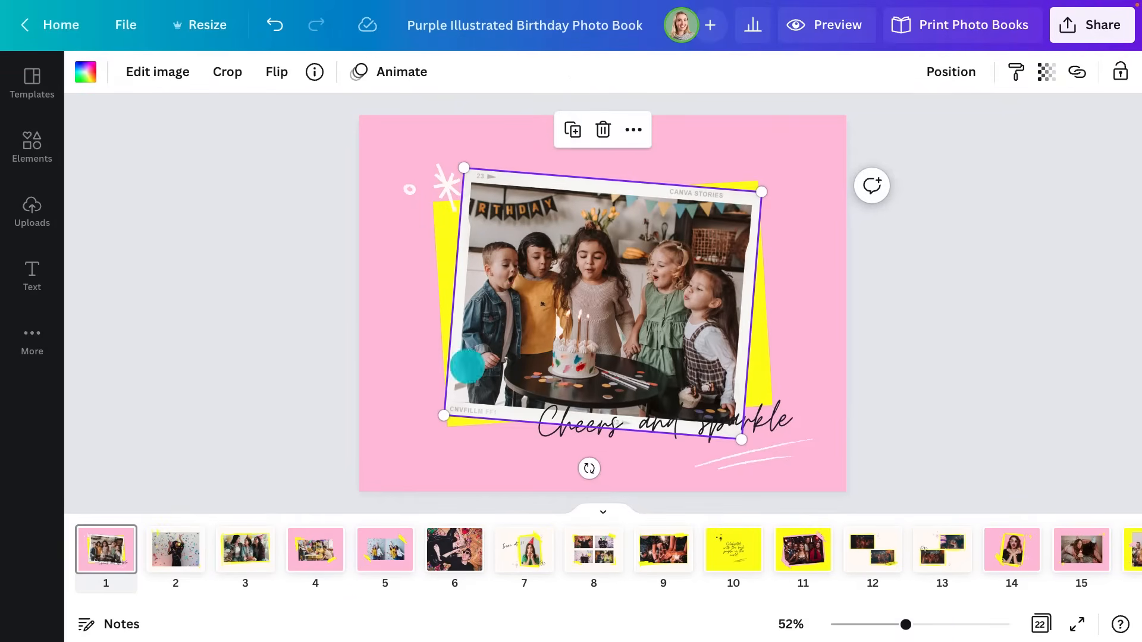
# Retype the caption as a happy-birthday wish with the child's name, widened to one line
pyautogui.doubleClick(676, 425)
pyautogui.write('Happy Birthday, Oli!')
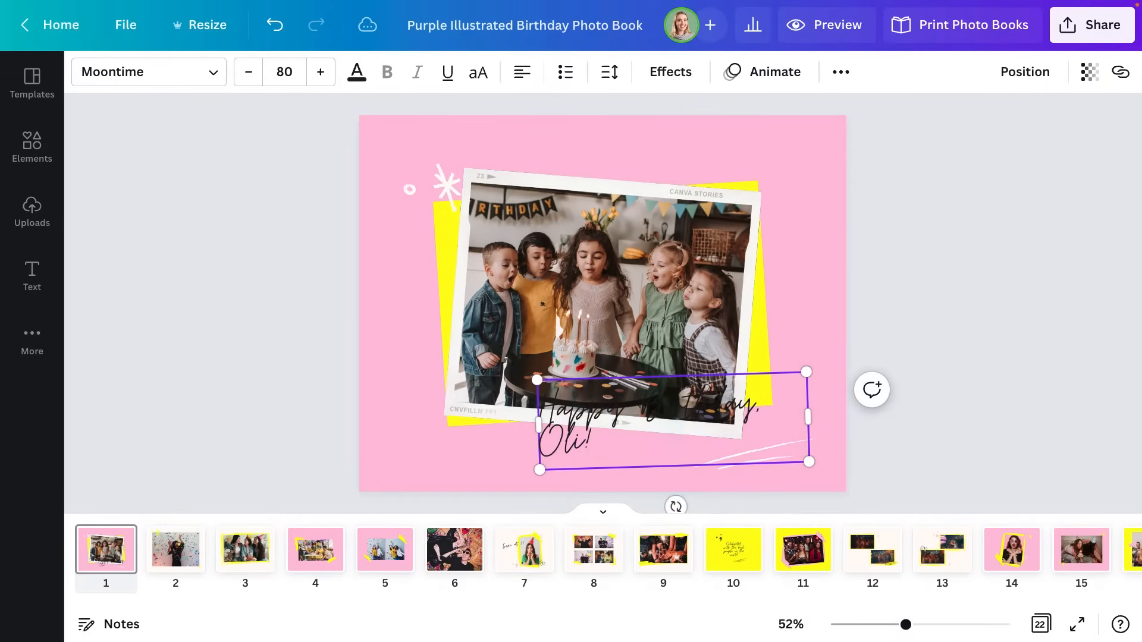
pyautogui.moveTo(538, 427); pyautogui.dragTo(491, 426)
pyautogui.click(898, 415)
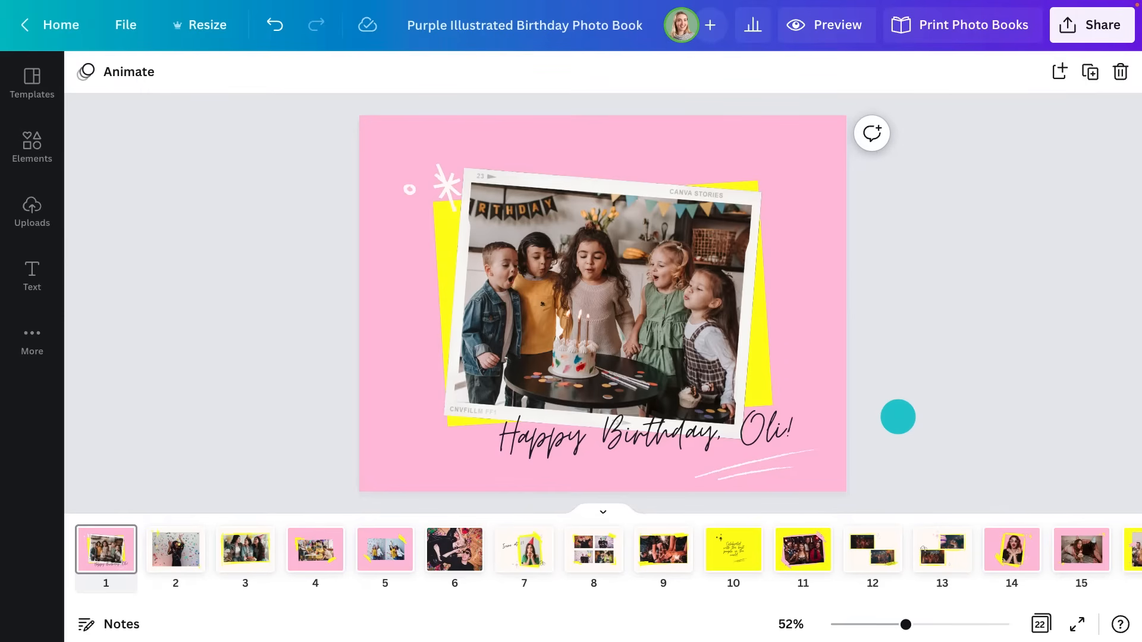
# Search the elements library for 'canvabirthday' graphics
pyautogui.click(51, 146)
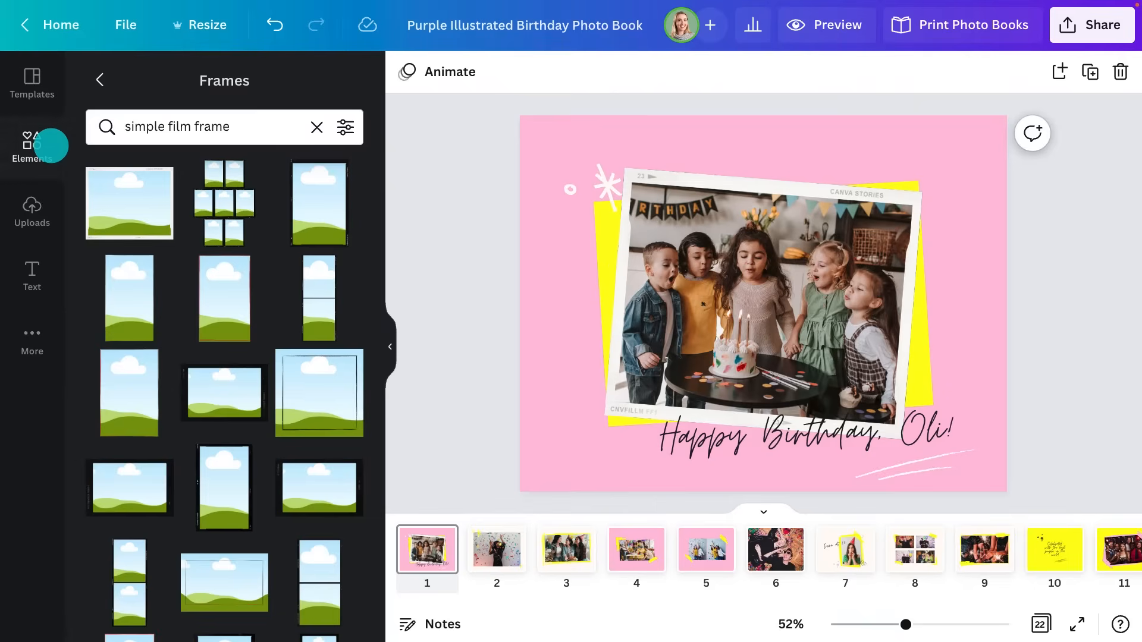
pyautogui.click(100, 79)
pyautogui.click(148, 79)
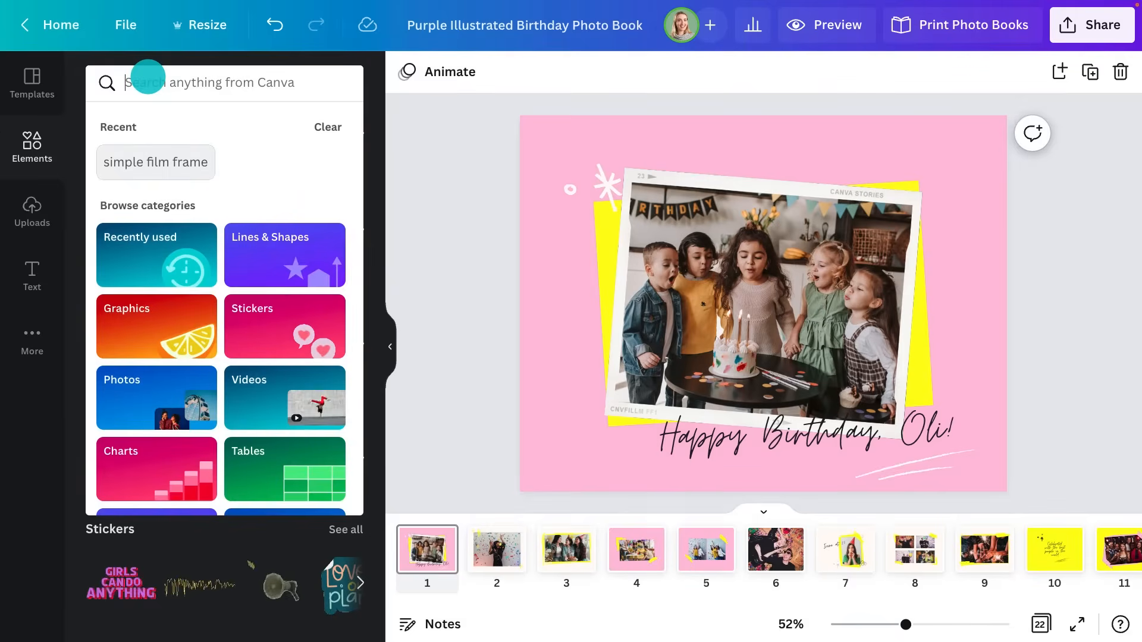
pyautogui.write('canvabir')
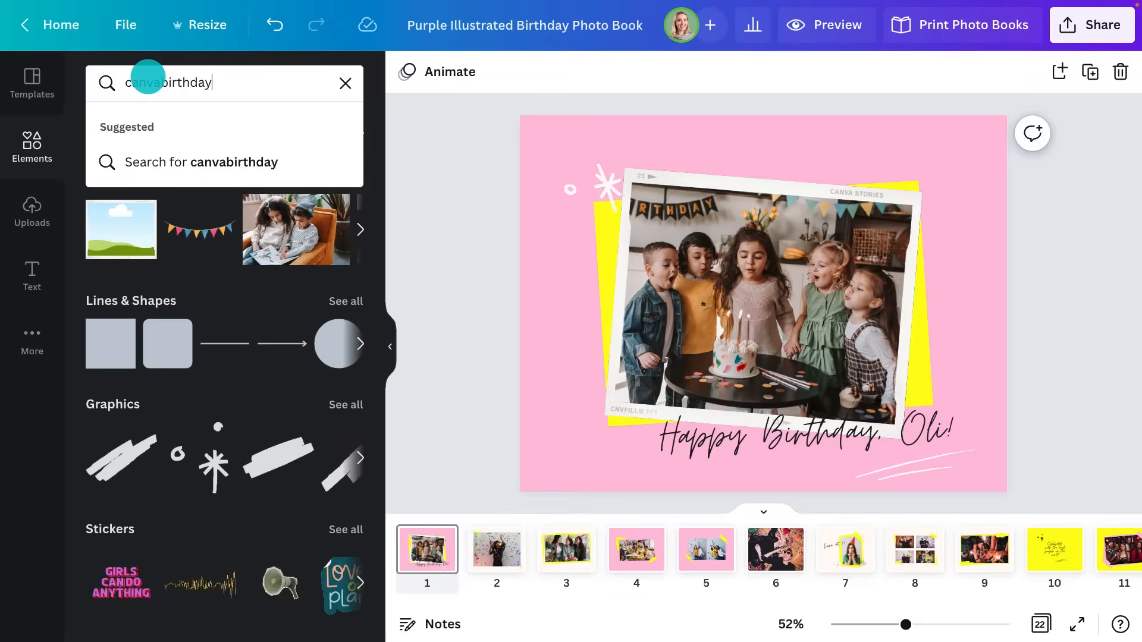
pyautogui.write('thday')
pyautogui.press('Return')
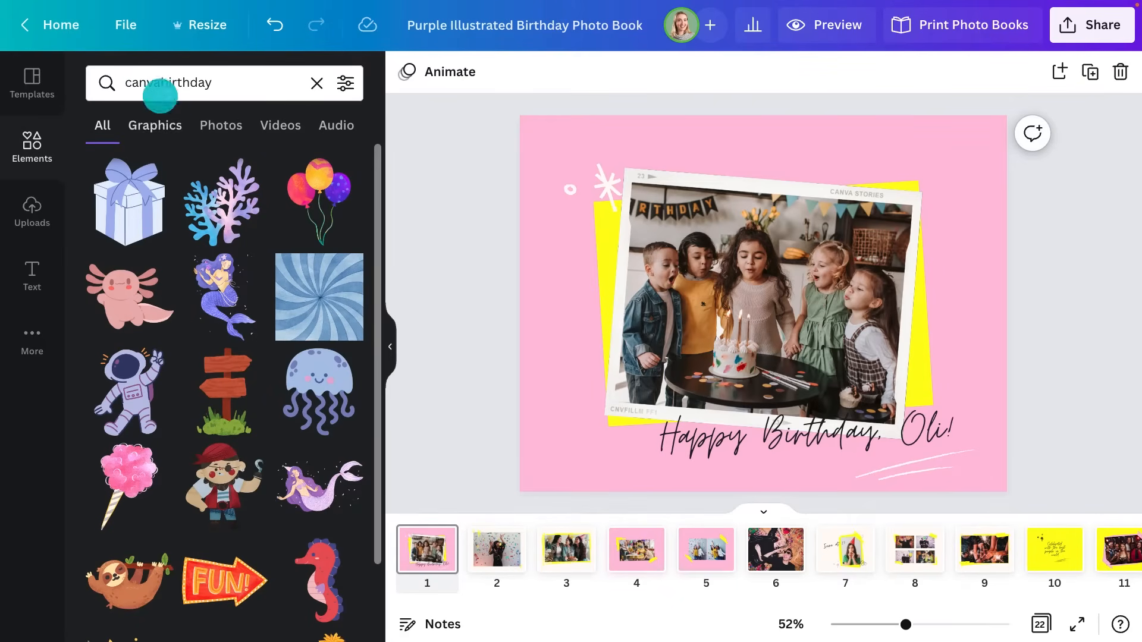
pyautogui.scroll(-7, 265, 261)
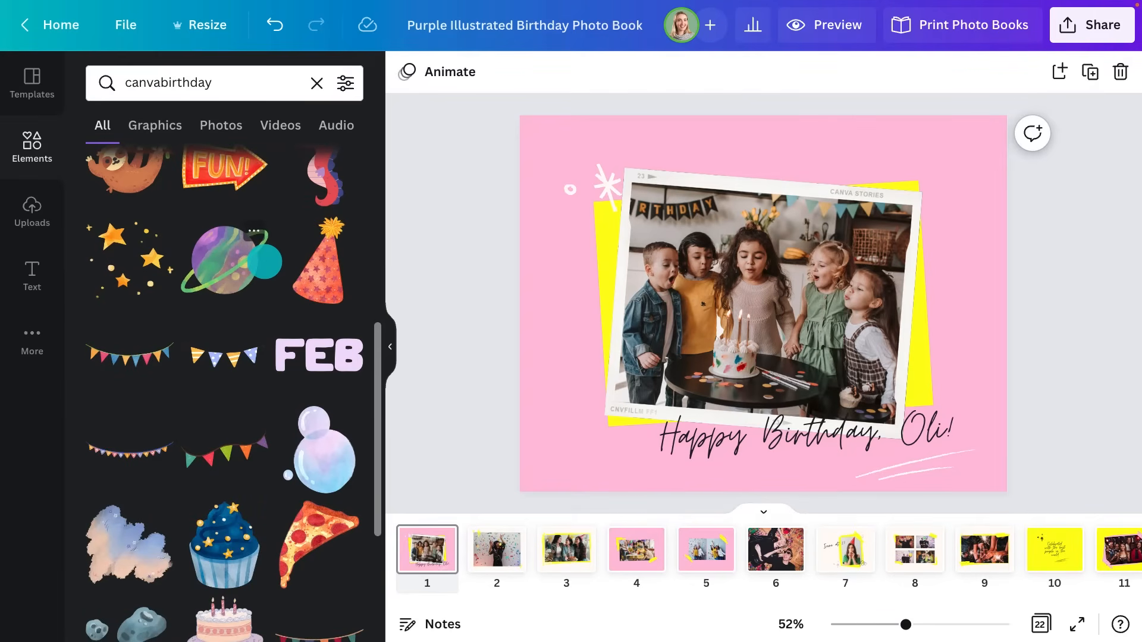
# Add the colourful bunting, shrunk and slightly tilted, across the top of the page
pyautogui.click(128, 348)
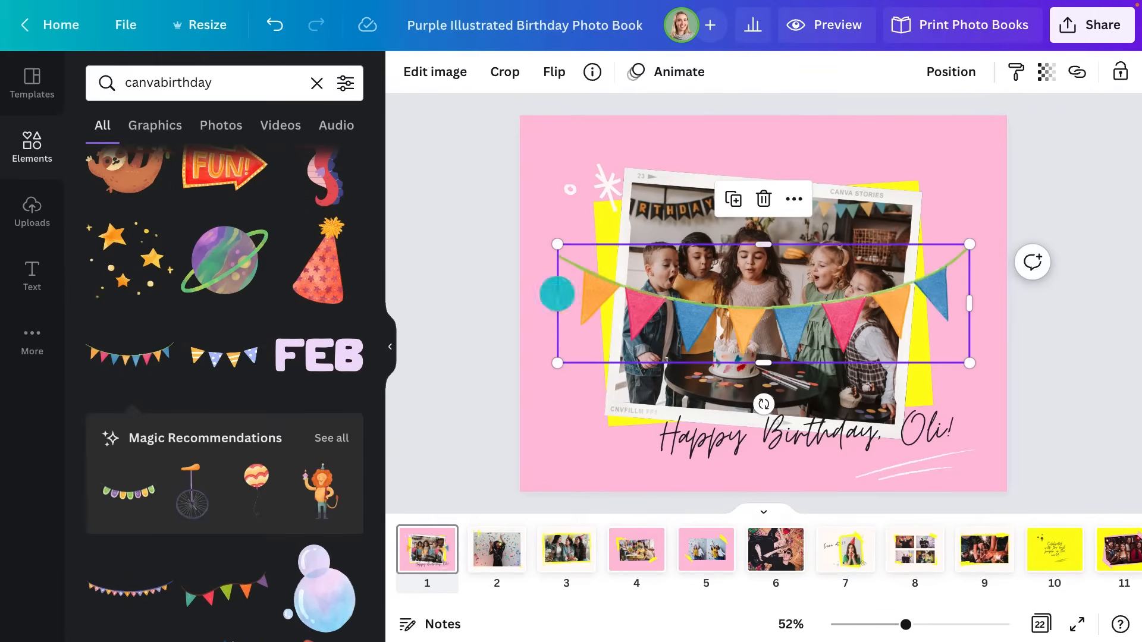
pyautogui.moveTo(969, 245); pyautogui.dragTo(880, 268)
pyautogui.moveTo(732, 328); pyautogui.dragTo(692, 153)
pyautogui.moveTo(875, 145); pyautogui.dragTo(877, 105)
pyautogui.moveTo(553, 161); pyautogui.dragTo(543, 188)
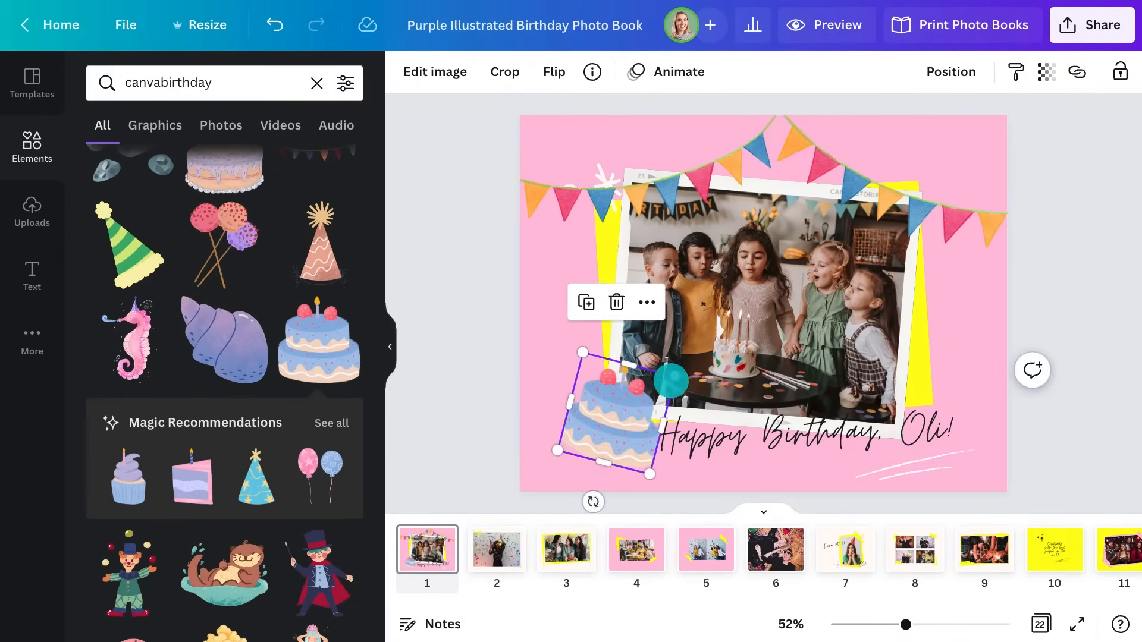
# Resize the cake sticker and add a small party popper on the right side
pyautogui.moveTo(669, 382); pyautogui.dragTo(658, 385)
pyautogui.scroll(-10, 269, 396)
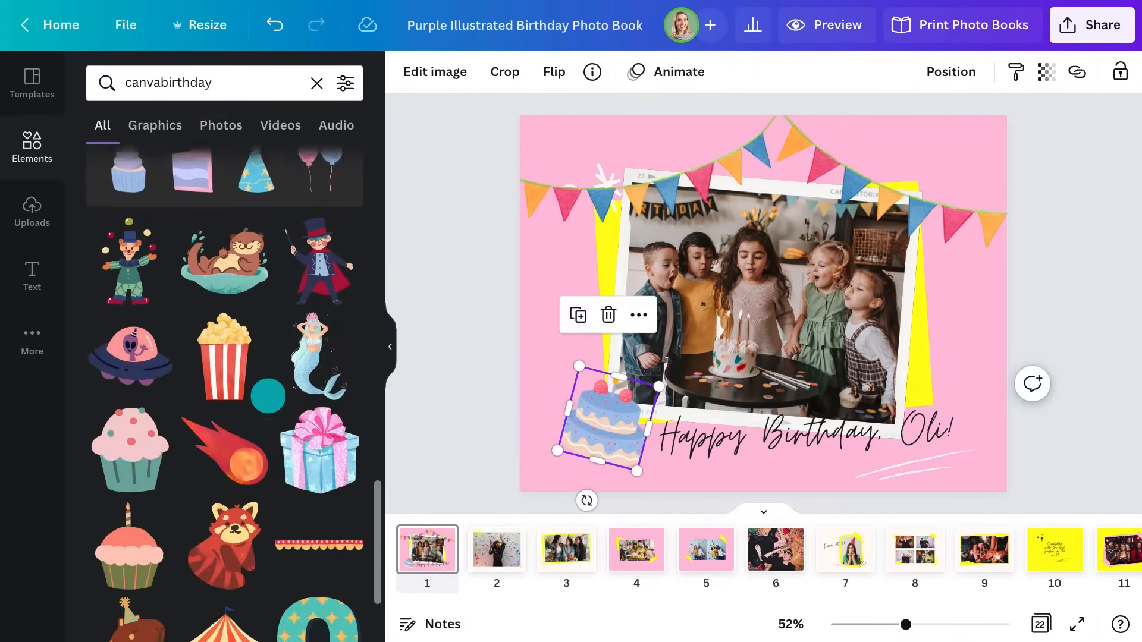
pyautogui.moveTo(515, 283); pyautogui.dragTo(954, 339)
pyautogui.moveTo(1071, 199); pyautogui.dragTo(1017, 222)
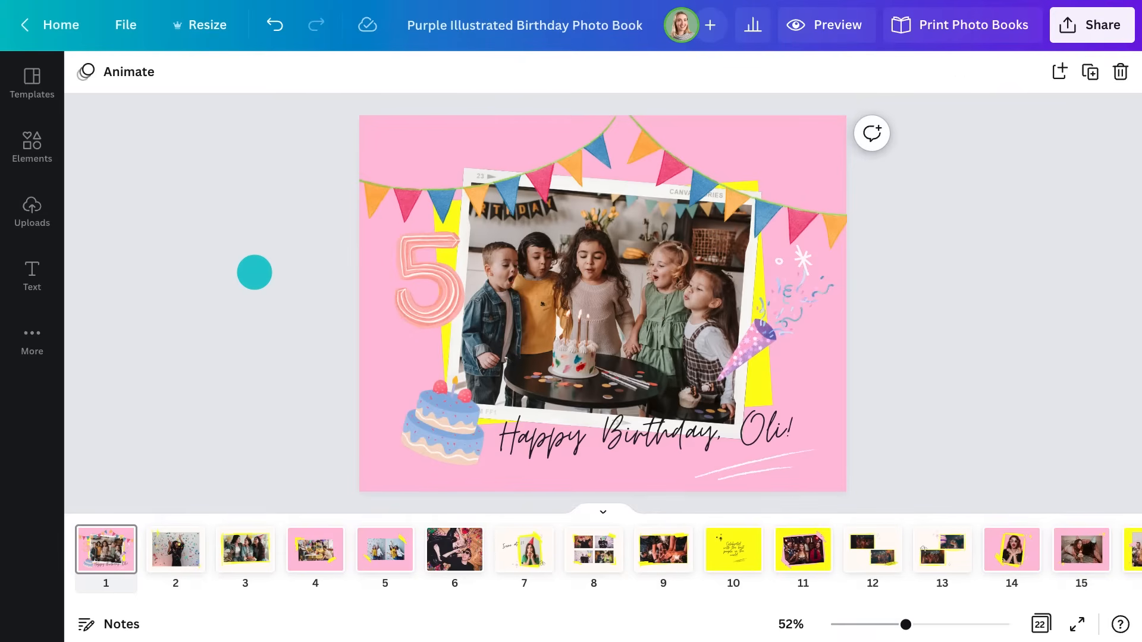
# Give the birthday photo a subtle Blush duotone at 0.2 intensity
pyautogui.click(539, 275)
pyautogui.click(158, 71)
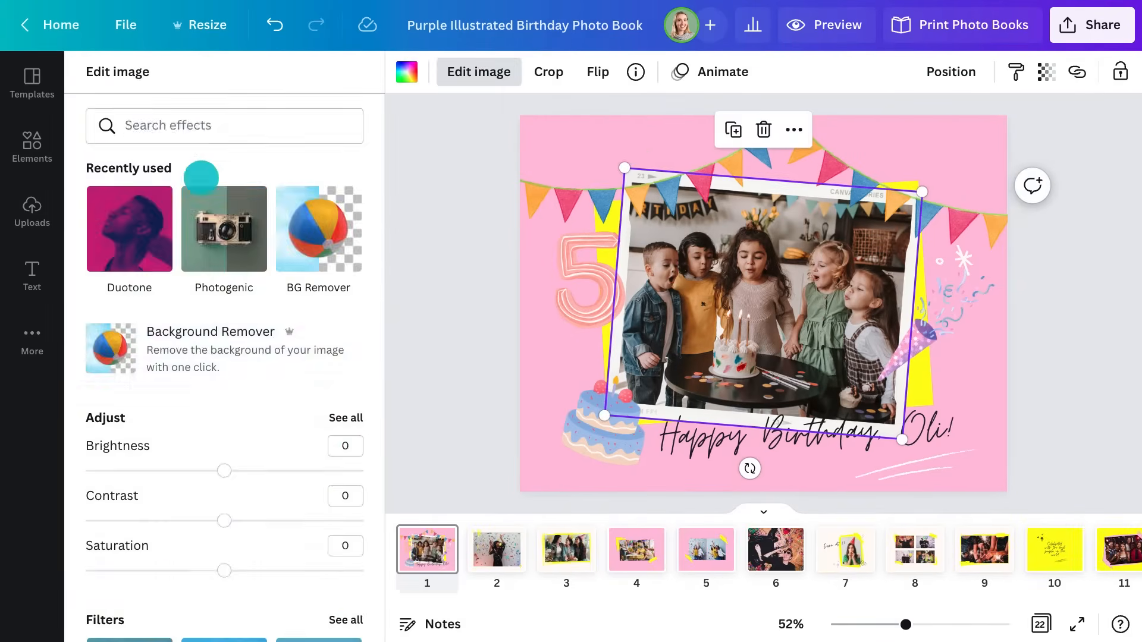
pyautogui.scroll(-9, 273, 334)
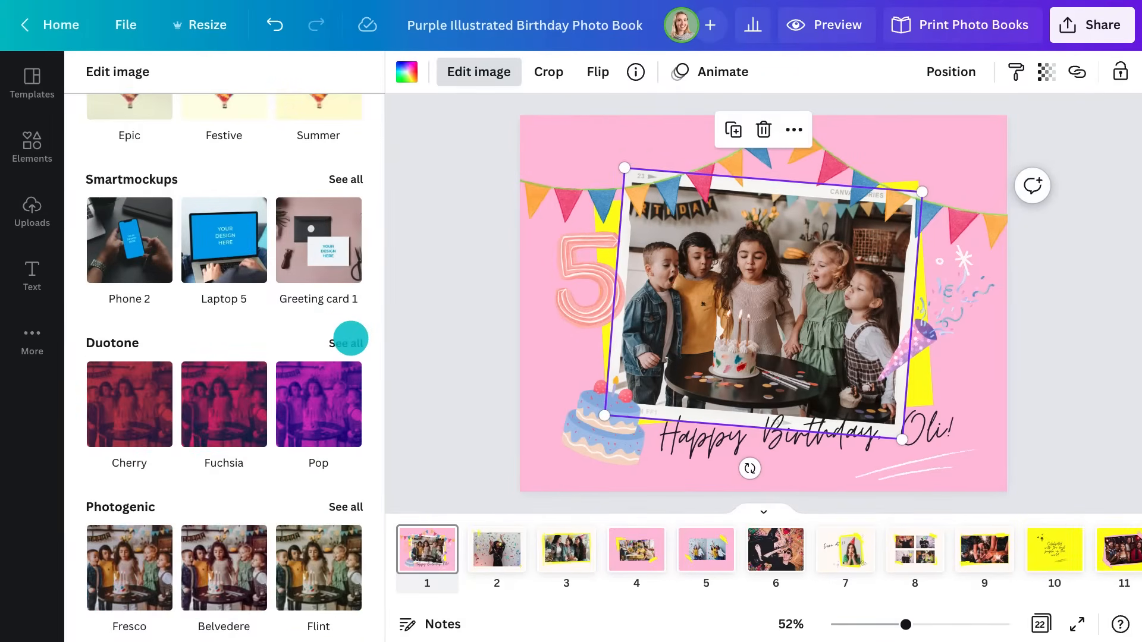
pyautogui.click(351, 342)
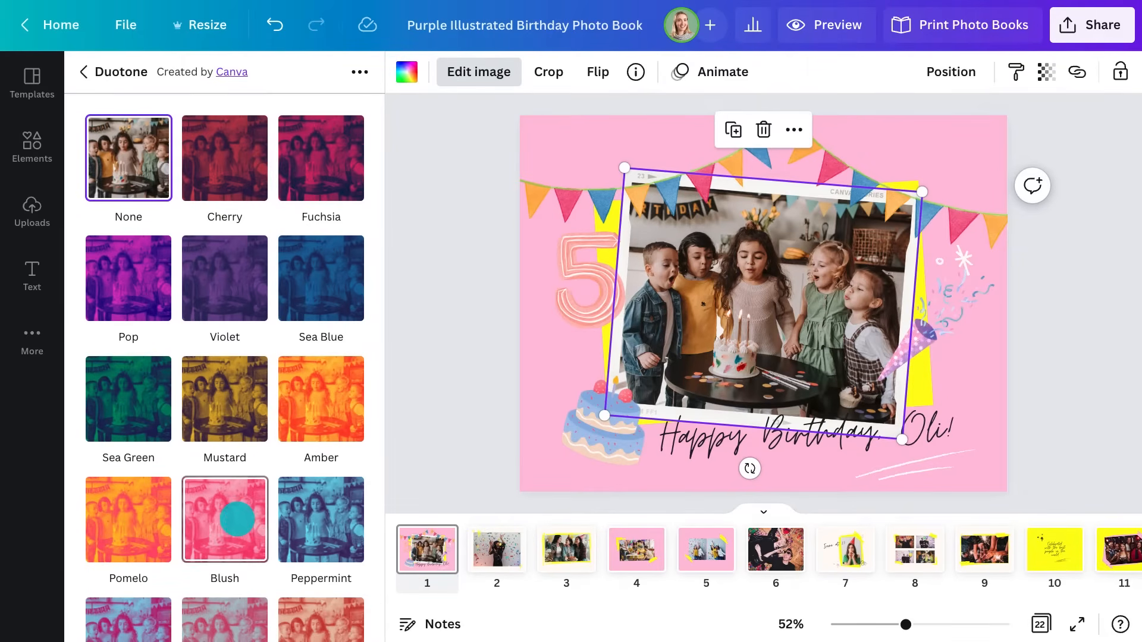
pyautogui.click(237, 518)
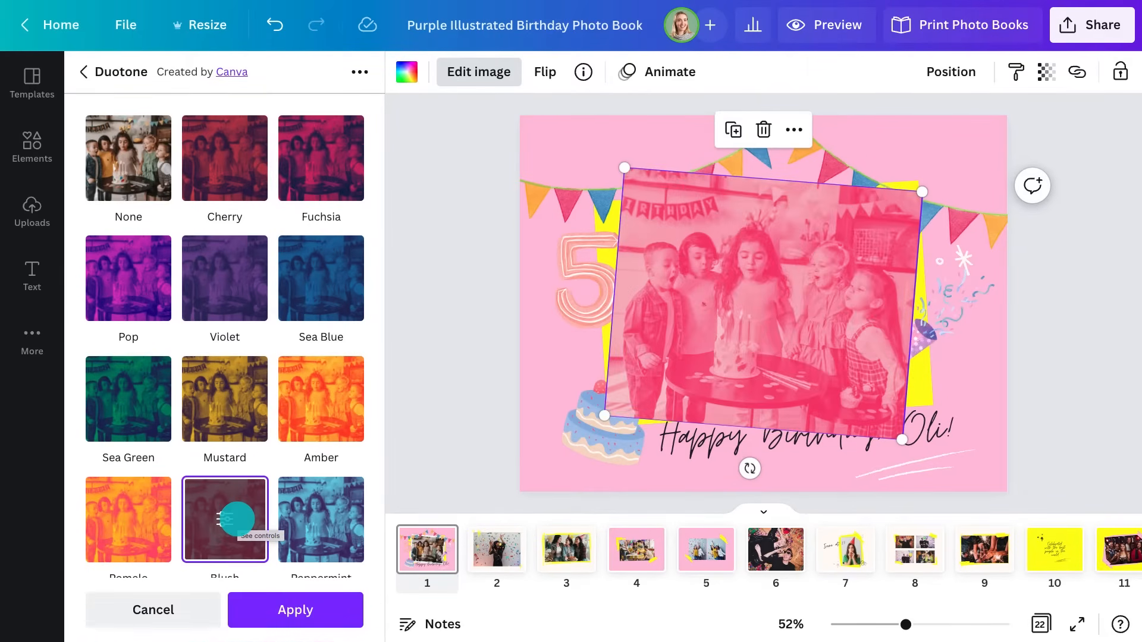
pyautogui.click(232, 518)
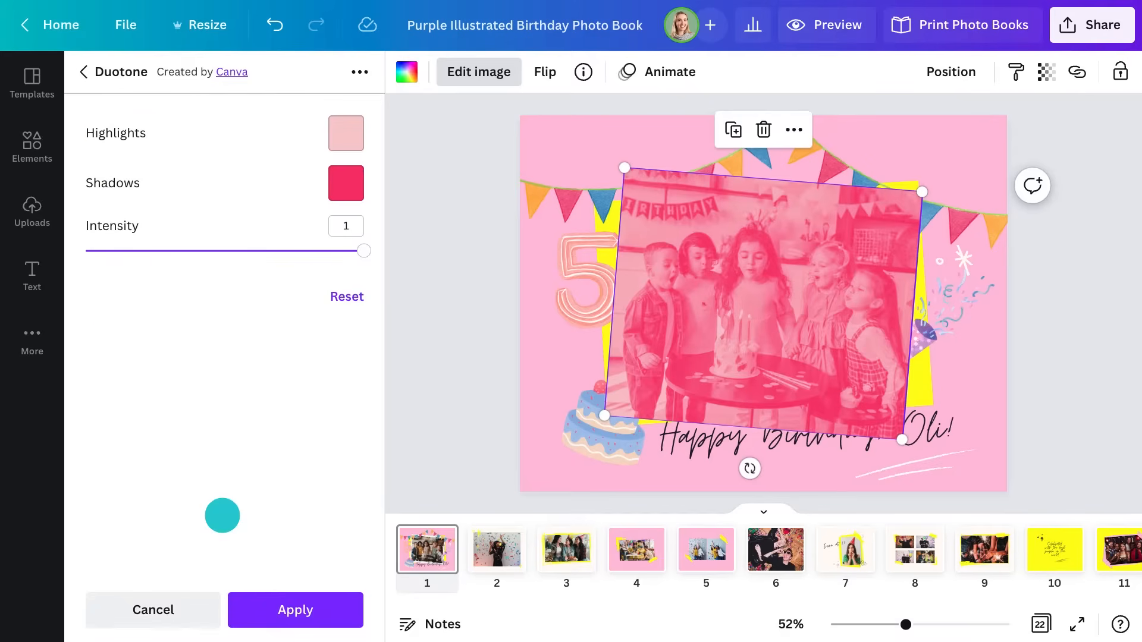
pyautogui.moveTo(363, 251); pyautogui.dragTo(169, 249)
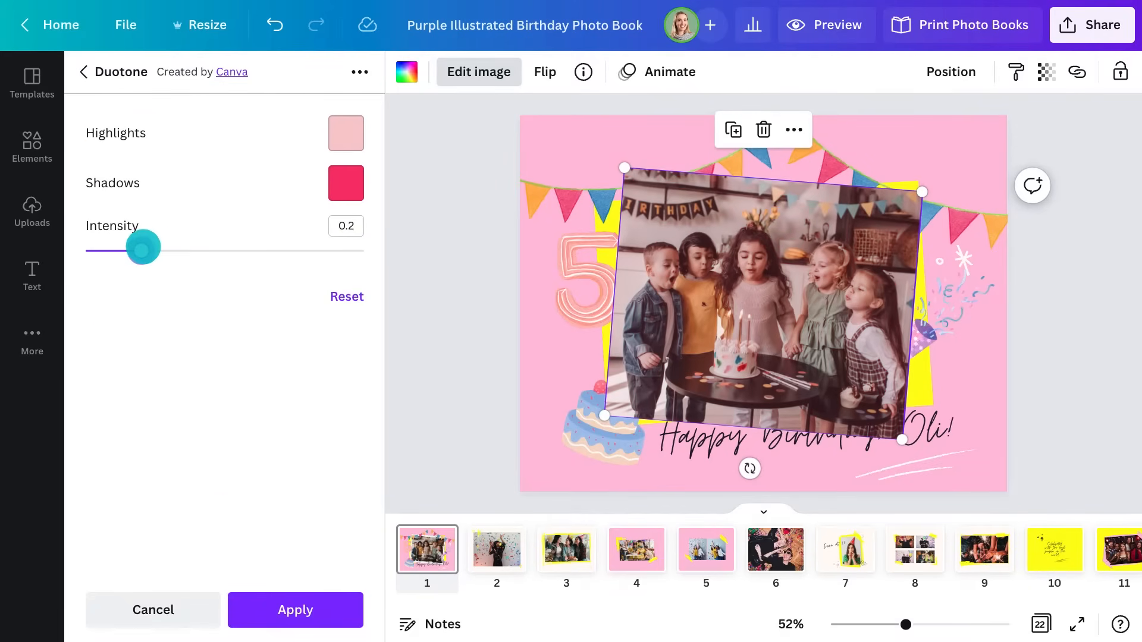
pyautogui.click(324, 615)
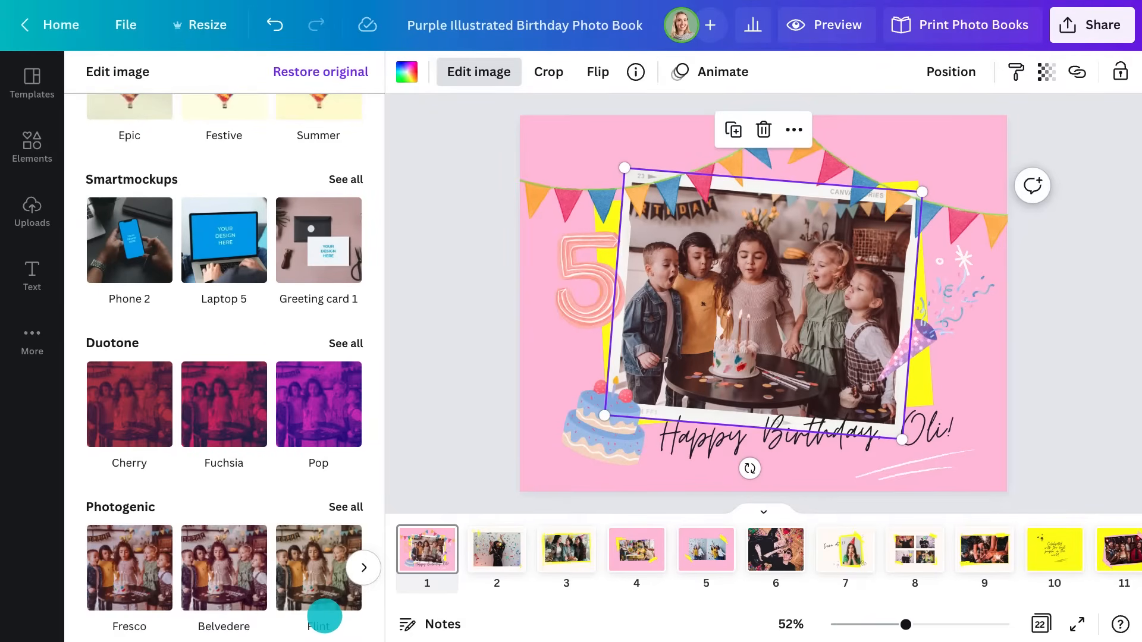
# Adjust the photo to Brightness 10 and Shadows −40
pyautogui.scroll(7, 312, 473)
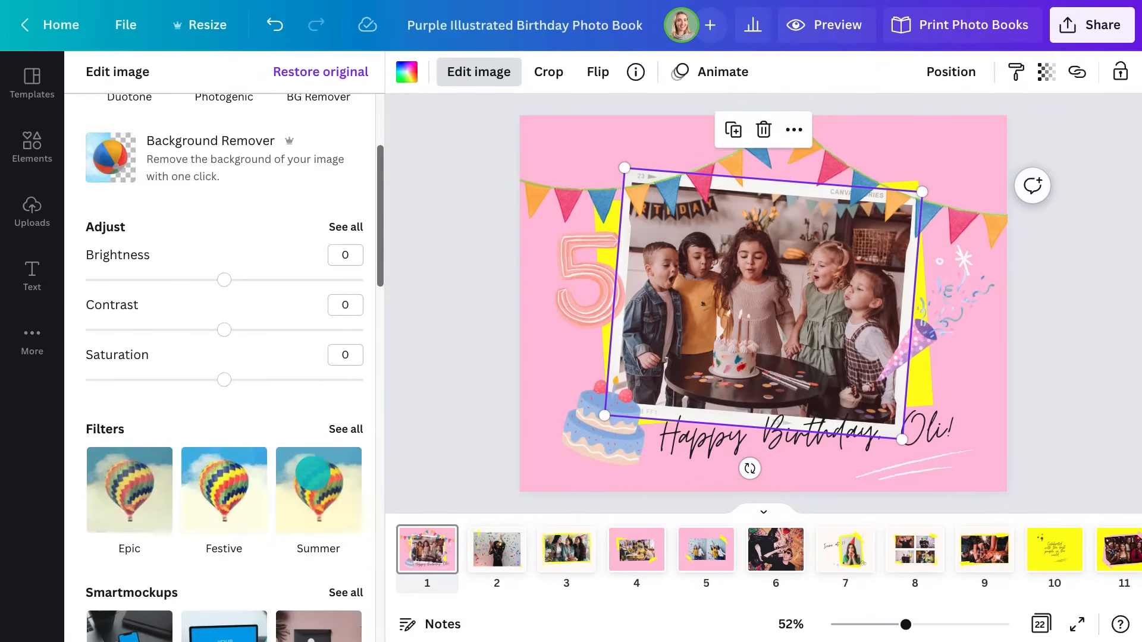
pyautogui.click(350, 227)
pyautogui.click(238, 151)
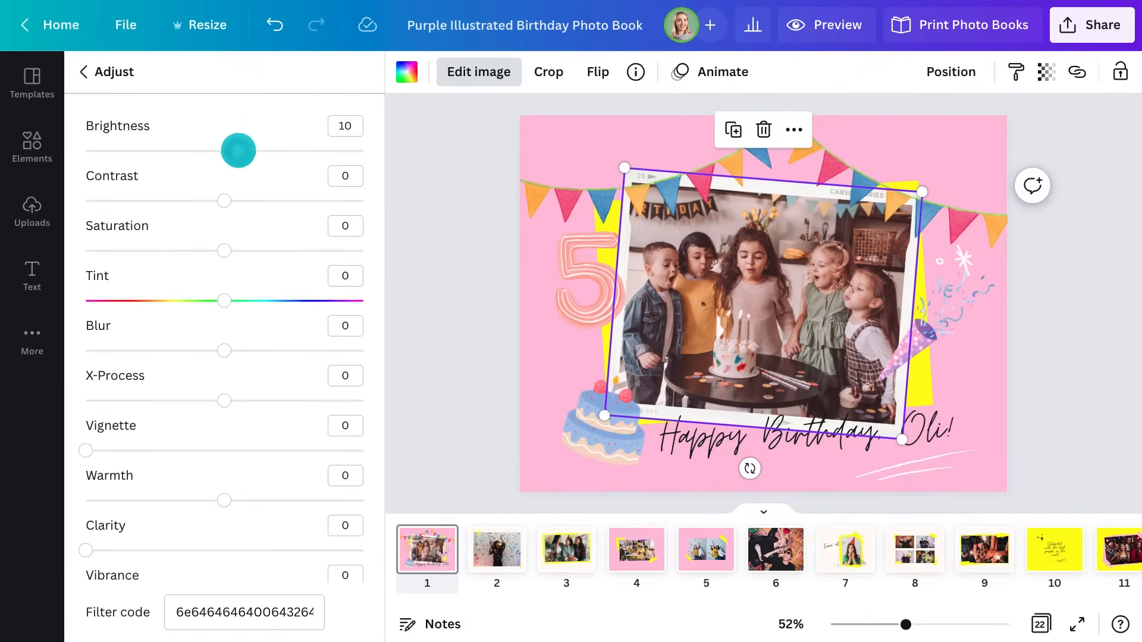
pyautogui.scroll(-3, 238, 198)
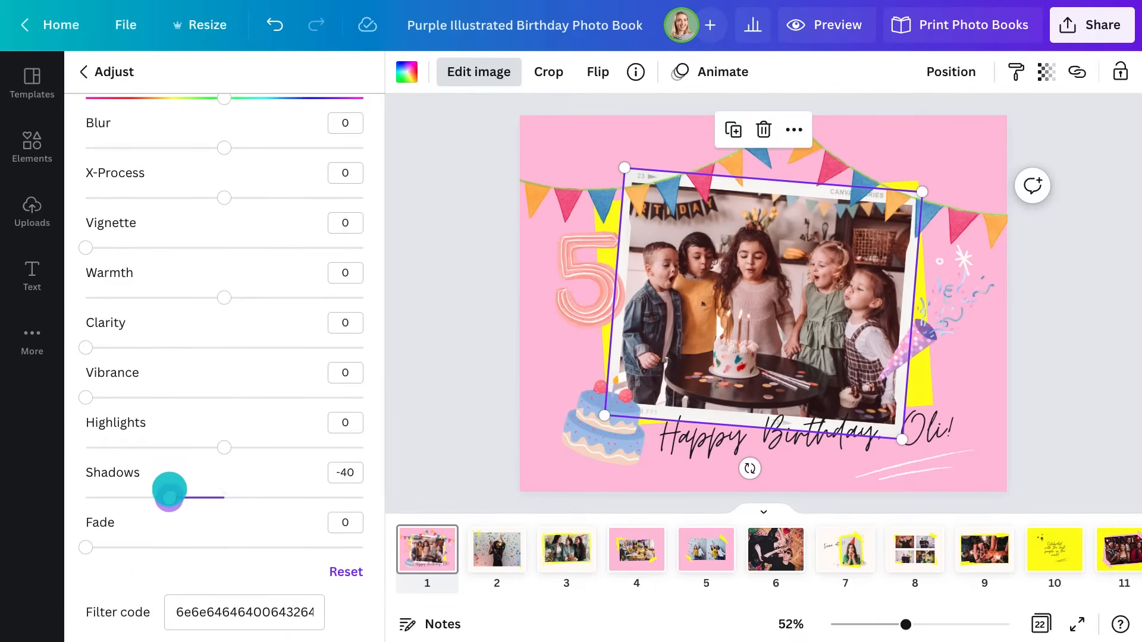
pyautogui.click(416, 382)
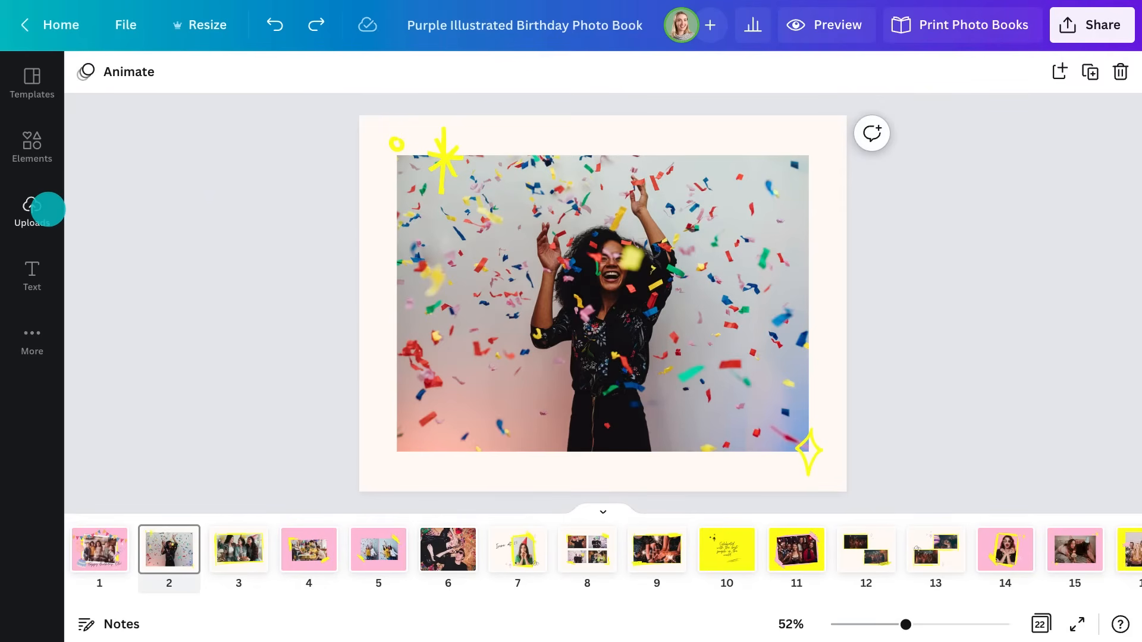
# Replace page 2's confetti photo with the uploaded kids-on-sofa photo, then go to page 3
pyautogui.click(48, 209)
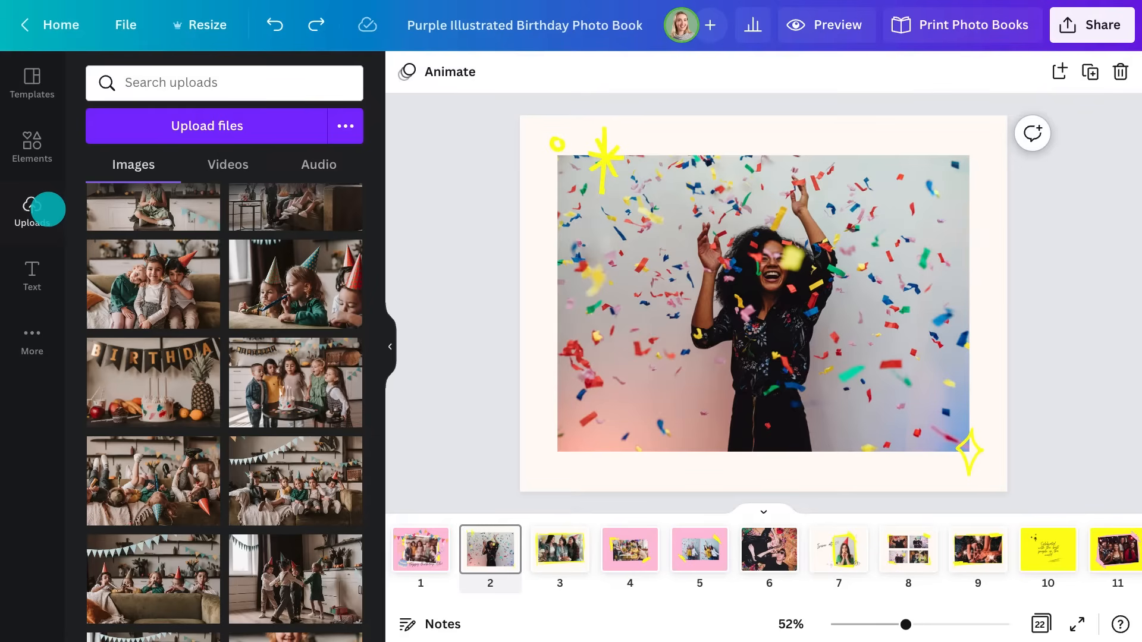
pyautogui.moveTo(147, 476); pyautogui.dragTo(690, 312)
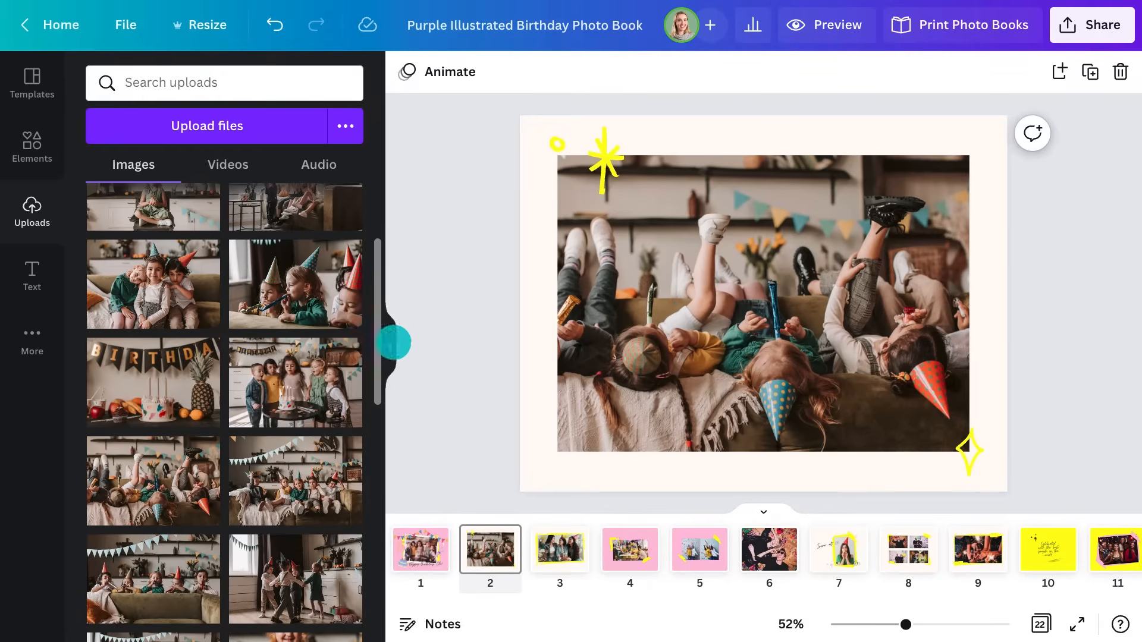
pyautogui.click(393, 342)
pyautogui.click(234, 546)
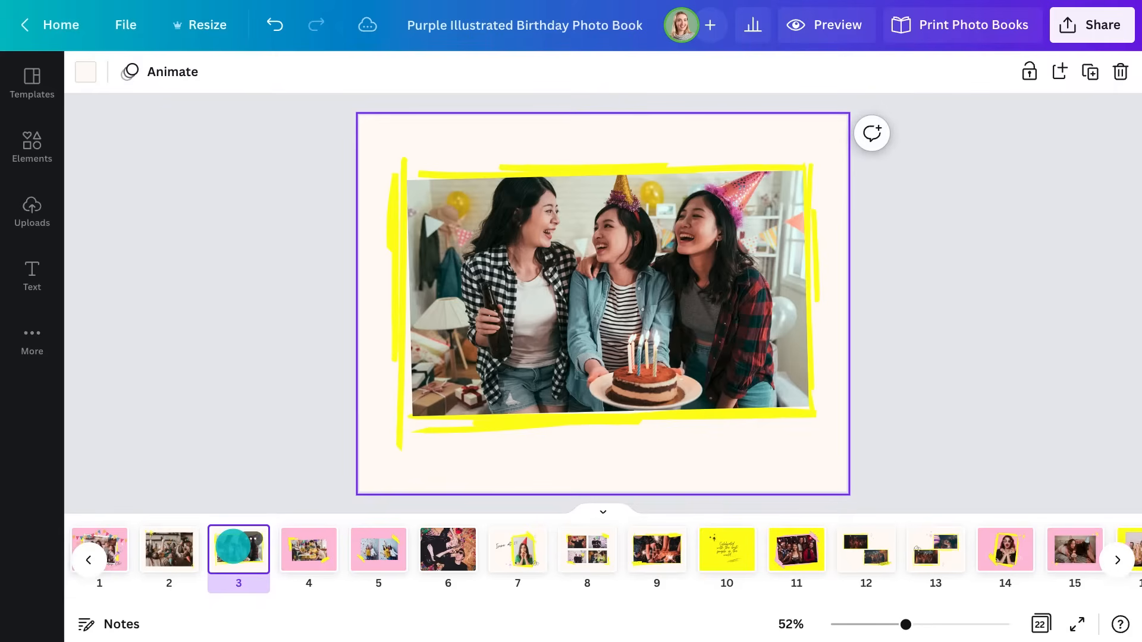
# Delete page 3's photo and yellow strokes and make its background pink
pyautogui.click(298, 489)
pyautogui.moveTo(391, 452); pyautogui.dragTo(1078, 149)
pyautogui.press('Delete')
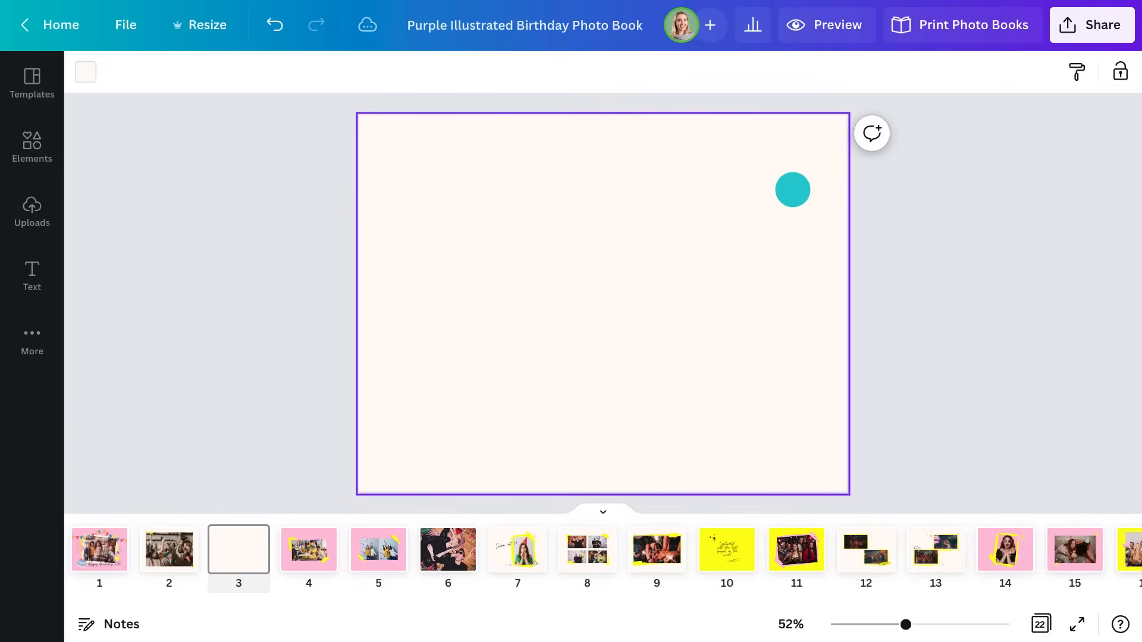
pyautogui.click(83, 69)
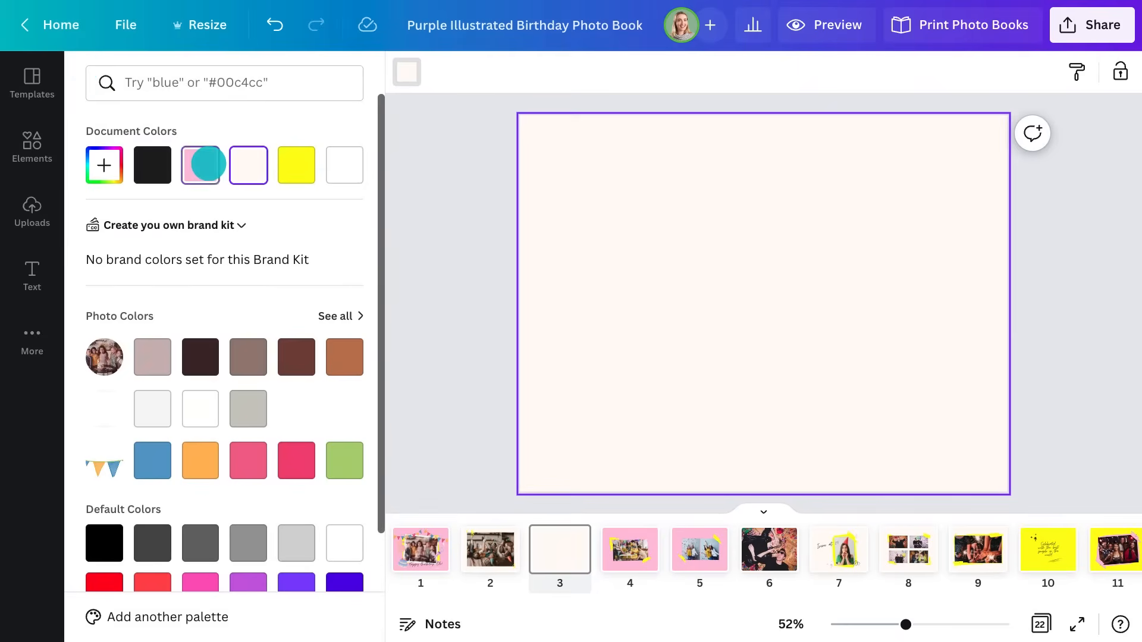
pyautogui.click(206, 164)
pyautogui.click(423, 248)
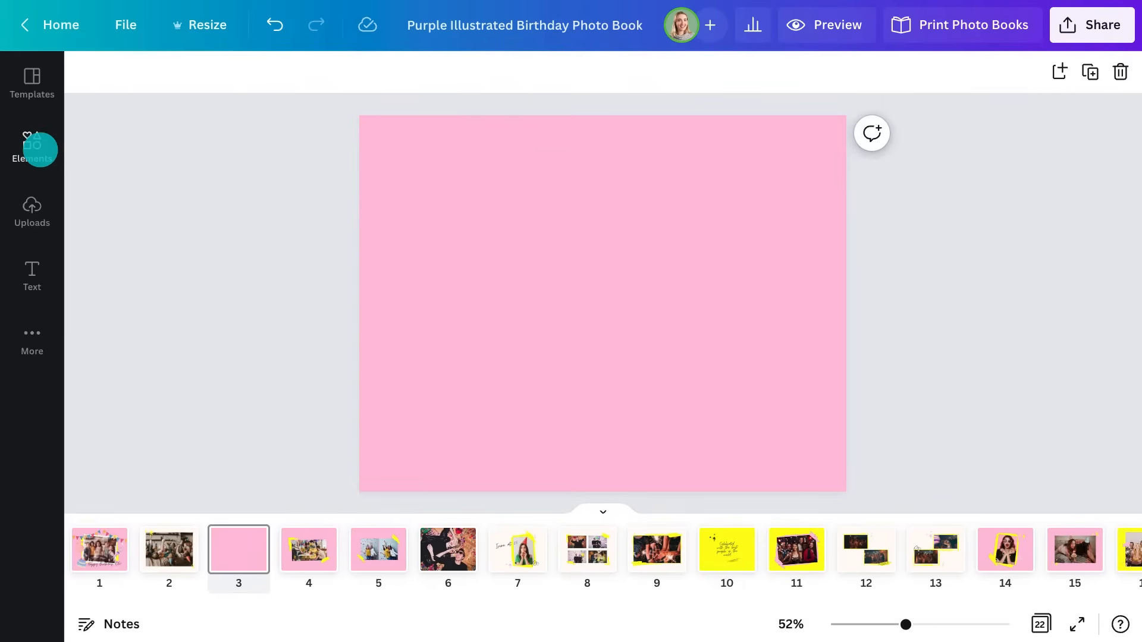
# Add a landscape placeholder frame and shrink it into the top-left corner
pyautogui.click(39, 150)
pyautogui.moveTo(122, 232); pyautogui.dragTo(641, 232)
pyautogui.click(390, 347)
pyautogui.moveTo(687, 386); pyautogui.dragTo(597, 298)
pyautogui.moveTo(558, 258); pyautogui.dragTo(492, 286)
# Duplicate and paste the placeholder frame, stacking copies down the left side
pyautogui.click(423, 261)
pyautogui.moveTo(492, 287); pyautogui.dragTo(493, 282)
pyautogui.hotkey('ctrl', 'c')
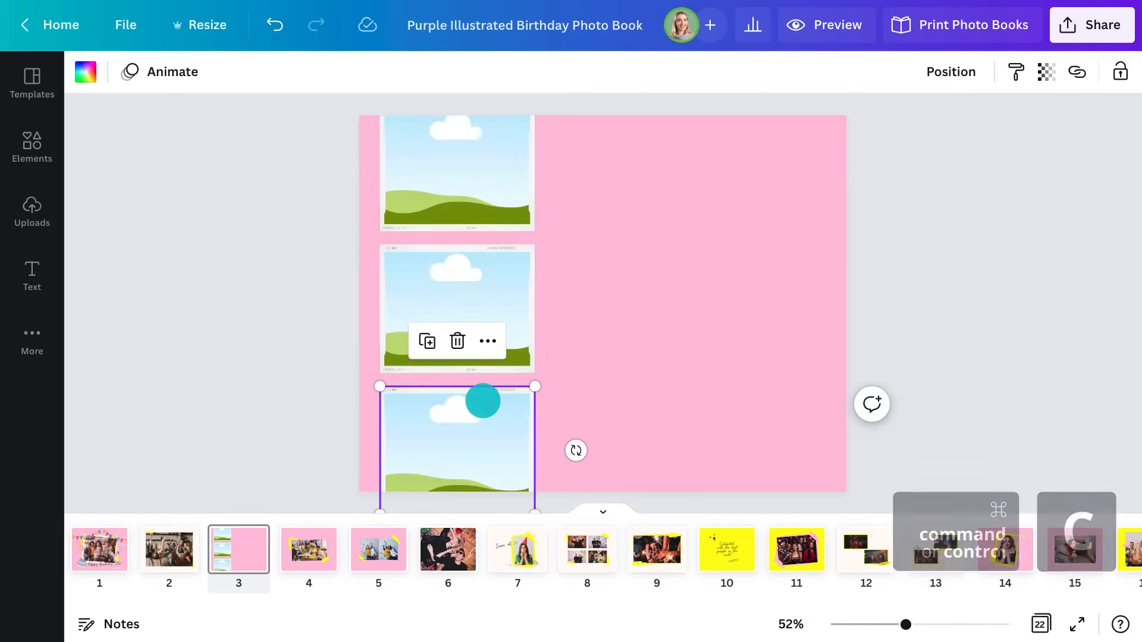
pyautogui.hotkey('ctrl', 'v')
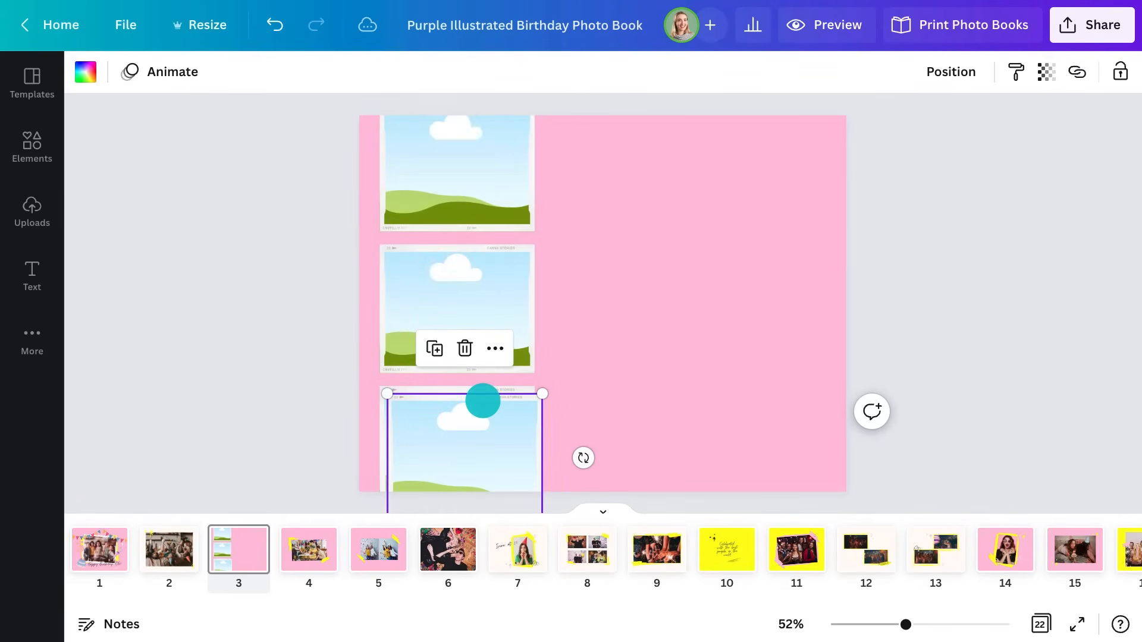
# Move one frame copy to the top right and enlarge it
pyautogui.moveTo(479, 420); pyautogui.dragTo(823, 127)
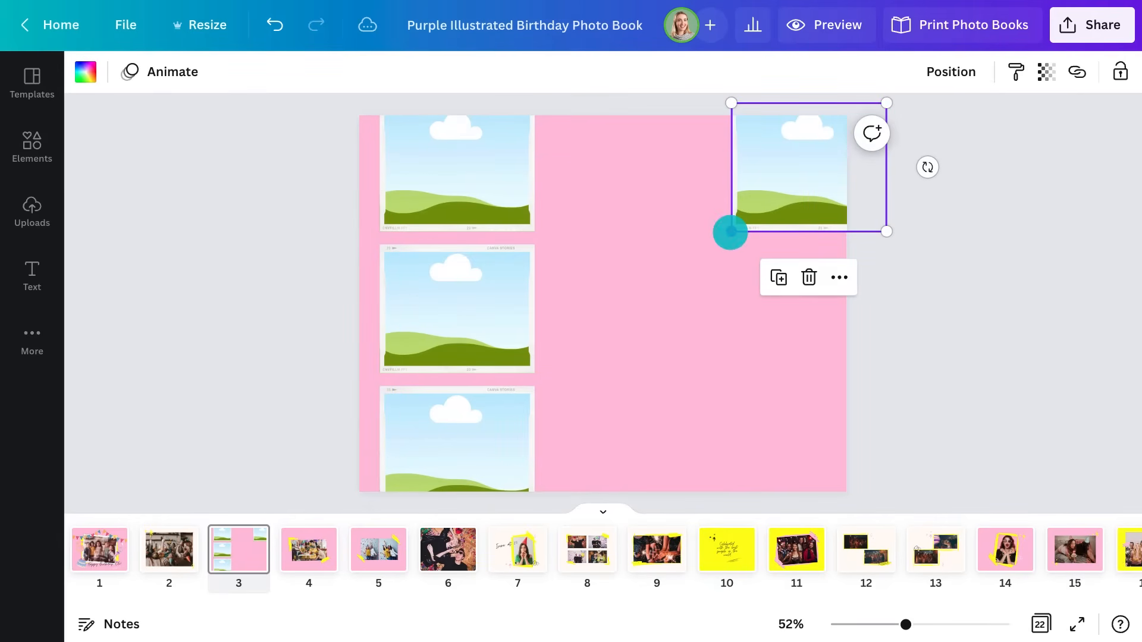
pyautogui.moveTo(730, 233); pyautogui.dragTo(555, 364)
pyautogui.moveTo(758, 289); pyautogui.dragTo(747, 291)
pyautogui.click(980, 297)
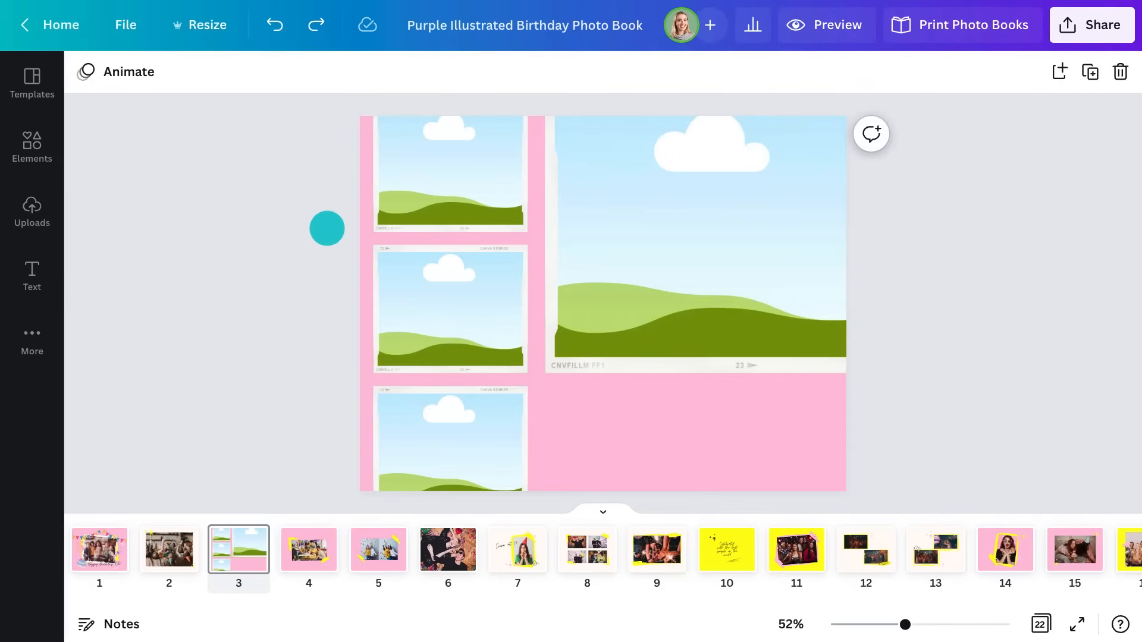
# Show rulers and place a vertical guide to align the frames, zooming in to check
pyautogui.click(125, 25)
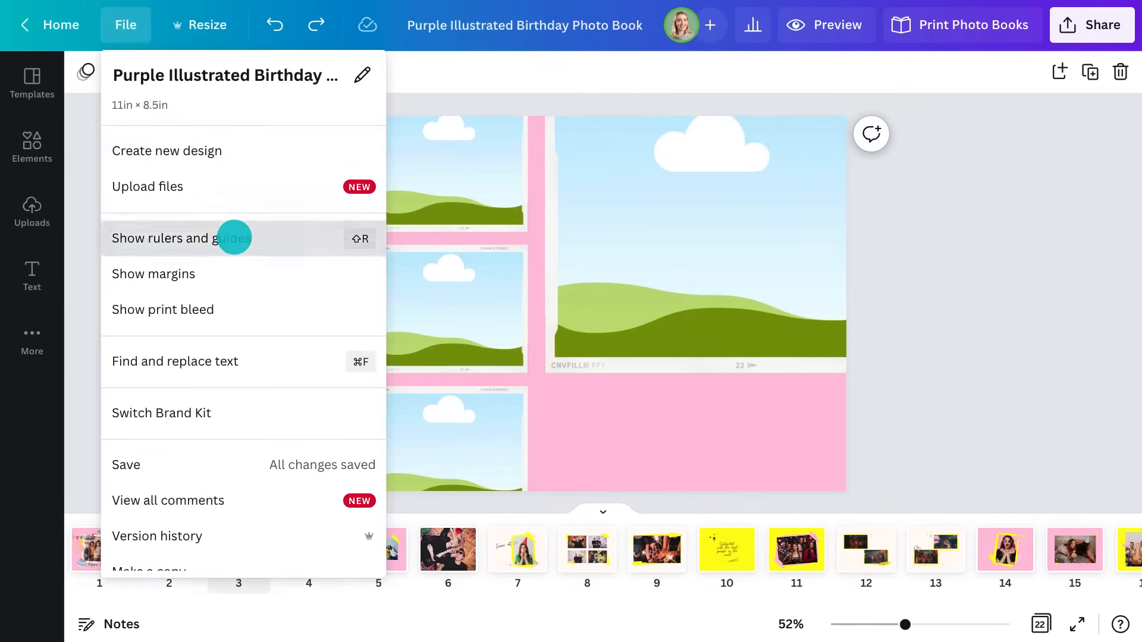
pyautogui.click(234, 238)
pyautogui.moveTo(83, 243); pyautogui.dragTo(528, 260)
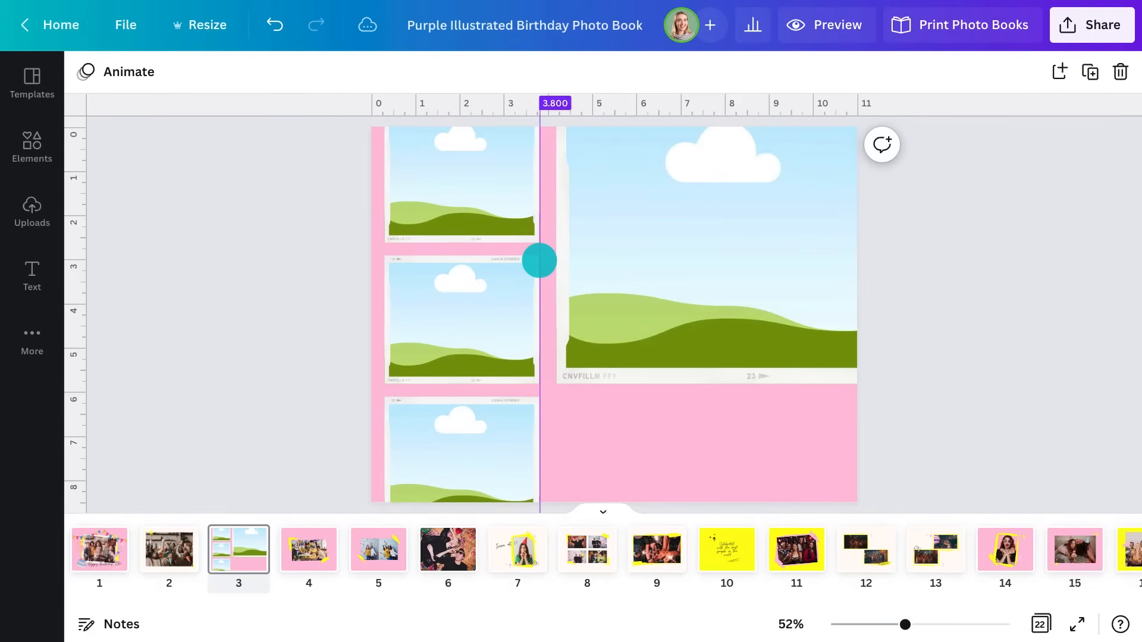
pyautogui.moveTo(905, 625); pyautogui.dragTo(957, 623)
pyautogui.scroll(5, 395, 247)
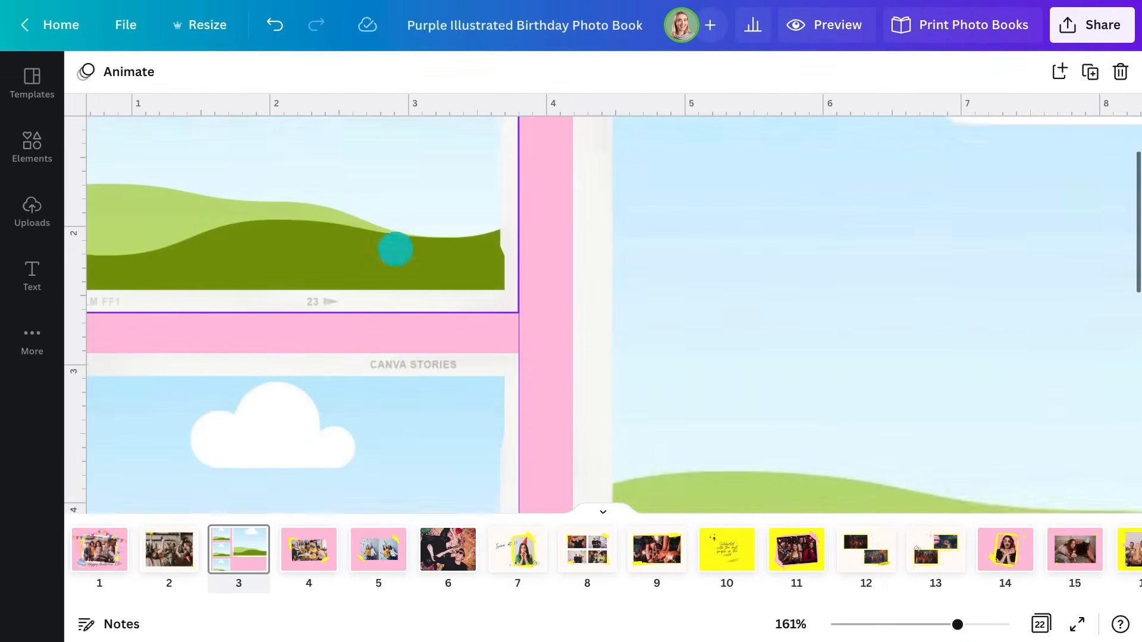
pyautogui.scroll(-9, 395, 249)
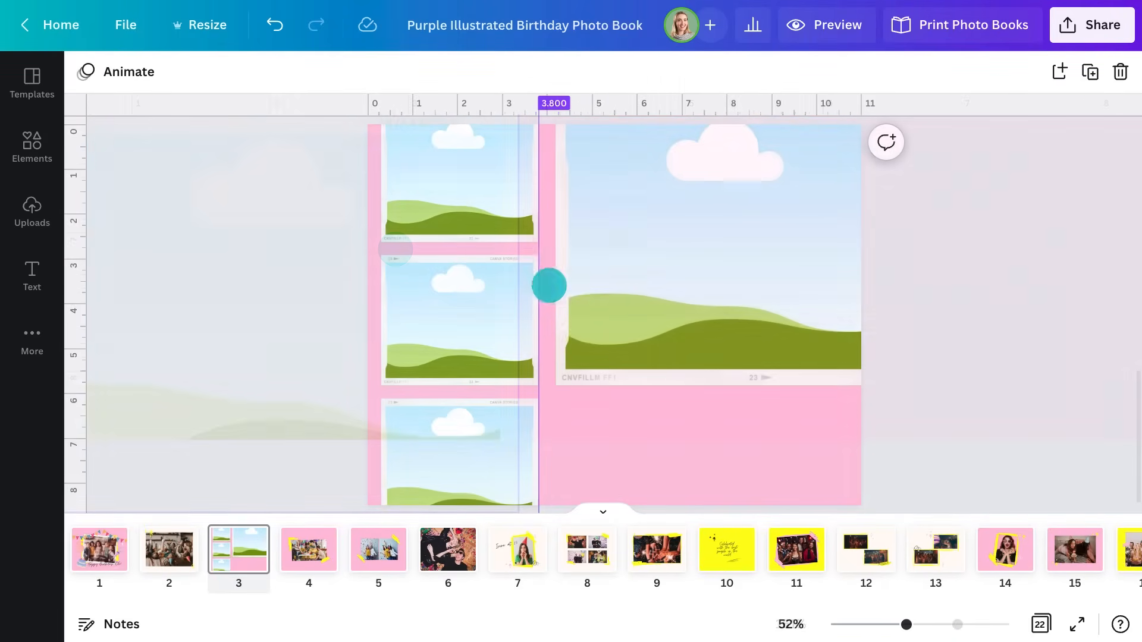
pyautogui.moveTo(546, 285); pyautogui.dragTo(16, 249)
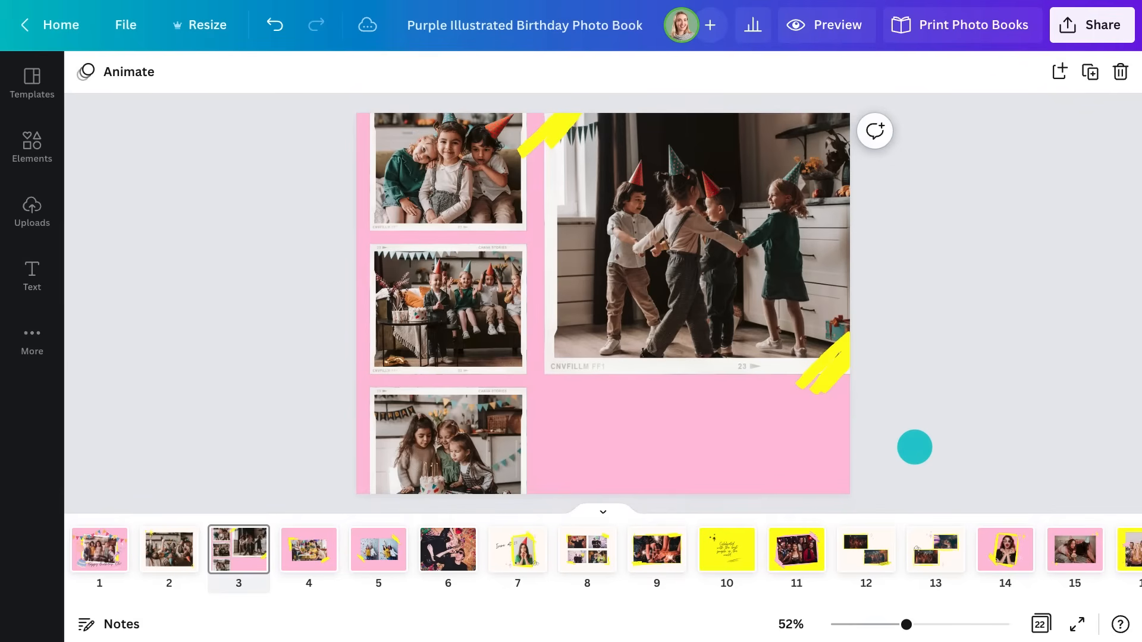
# Add a tilted two-line caption reading 'Having the time of their lives!'
pyautogui.press('t')
pyautogui.doubleClick(782, 423)
pyautogui.press('BackSpace')
pyautogui.write('Having the time of their lives!')
pyautogui.moveTo(840, 420); pyautogui.dragTo(781, 421)
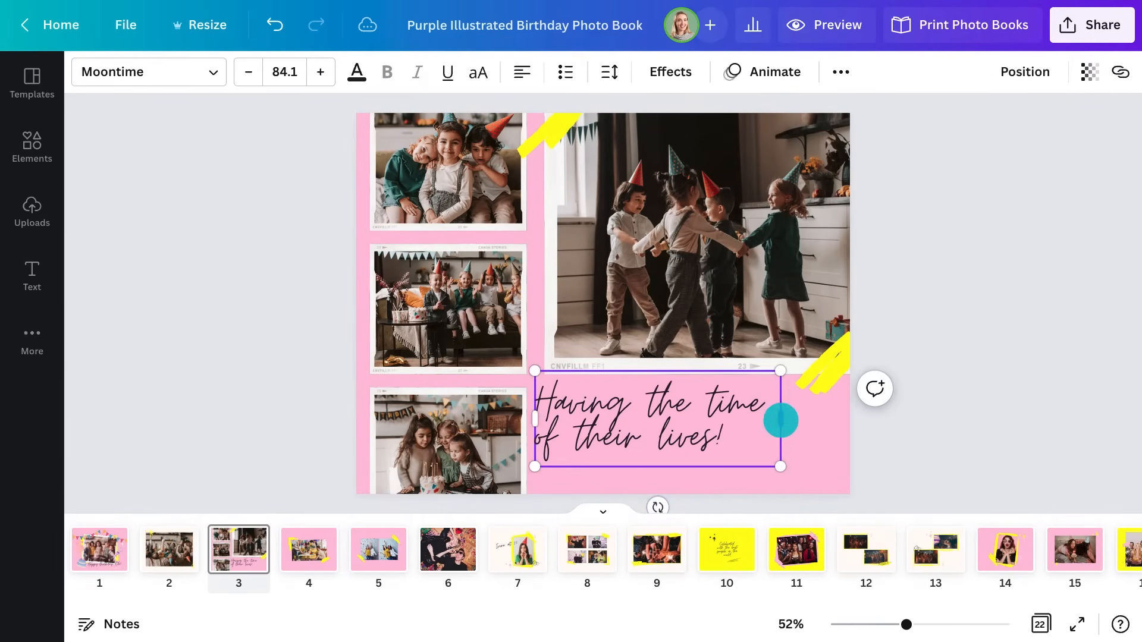
pyautogui.moveTo(662, 505); pyautogui.dragTo(690, 491)
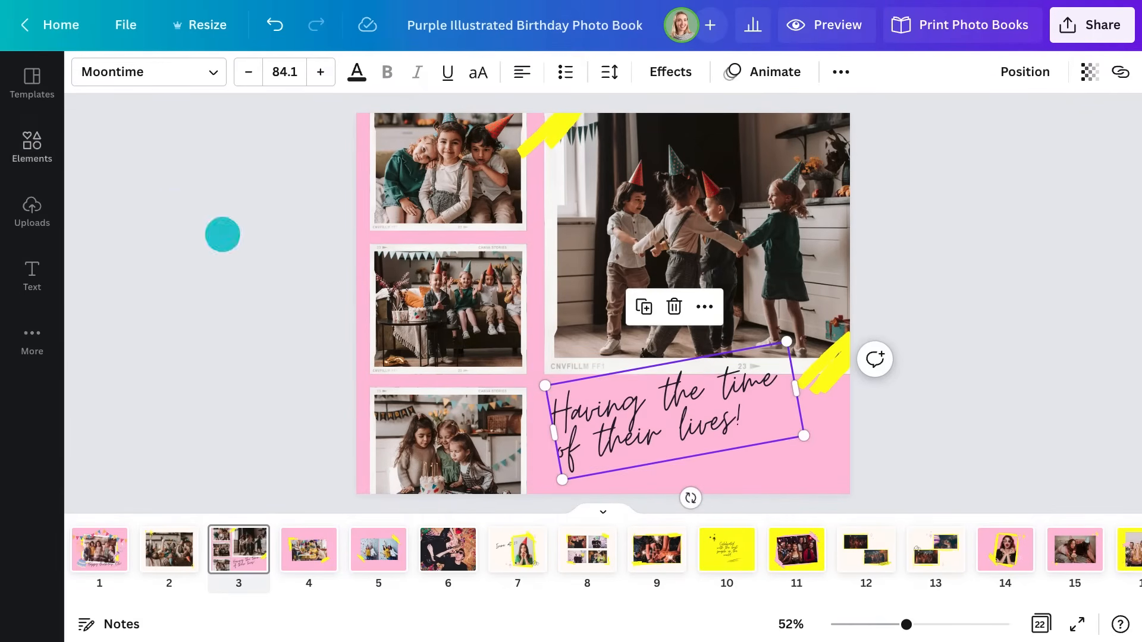
# Add a canvabirthday party hat sticker, shrunk and placed beside the caption
pyautogui.click(33, 131)
pyautogui.click(171, 82)
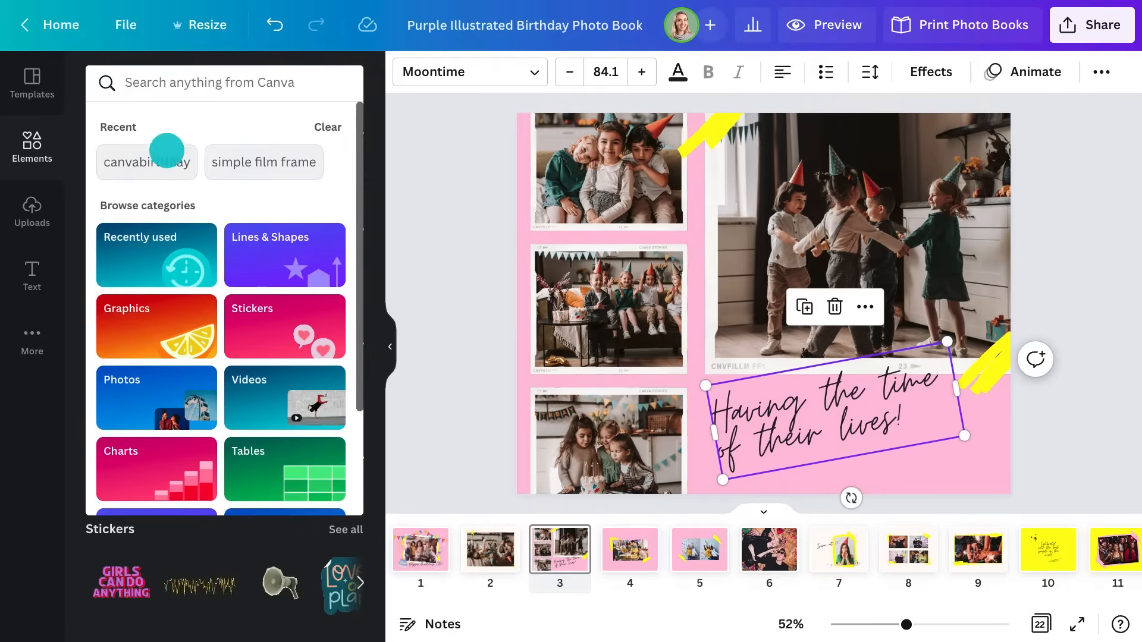
pyautogui.click(157, 160)
pyautogui.scroll(-6, 224, 369)
pyautogui.moveTo(223, 420); pyautogui.dragTo(919, 381)
pyautogui.moveTo(993, 456); pyautogui.dragTo(956, 428)
pyautogui.moveTo(1030, 303); pyautogui.dragTo(943, 444)
pyautogui.moveTo(905, 494); pyautogui.dragTo(958, 365)
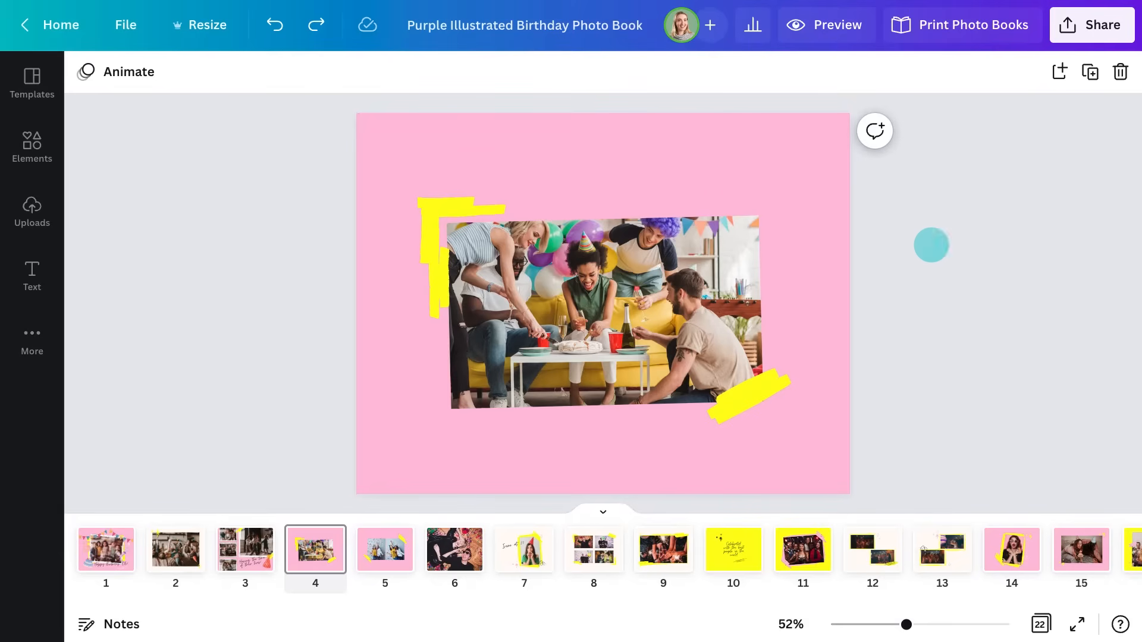
# Replace page 4's photo with an uploaded party photo and resize it
pyautogui.press('Delete')
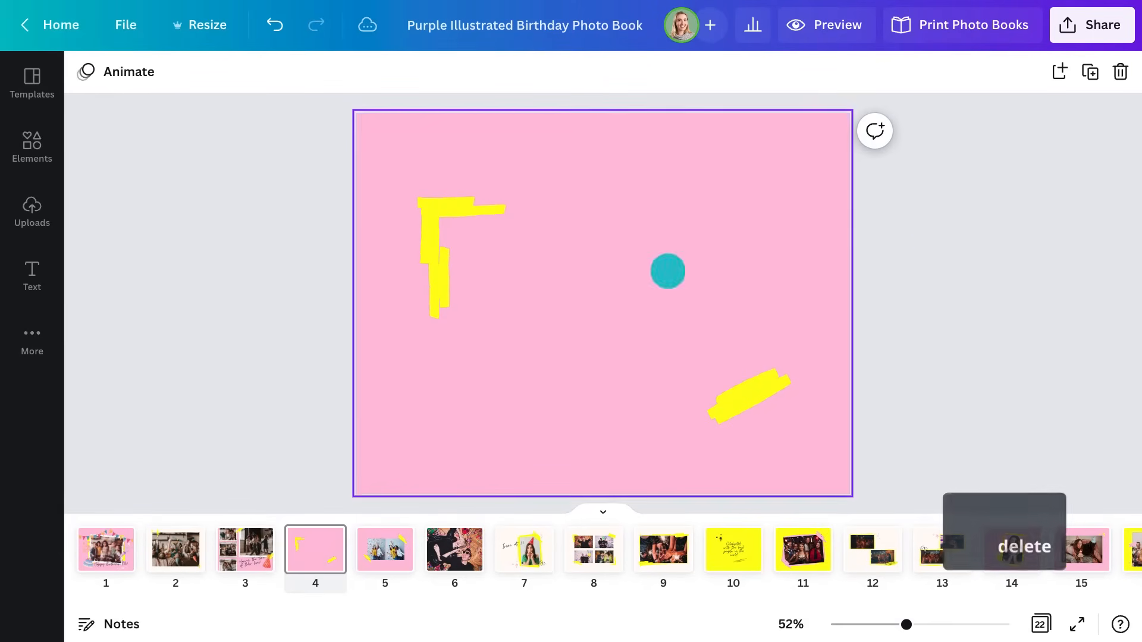
pyautogui.click(27, 214)
pyautogui.moveTo(293, 382); pyautogui.dragTo(694, 222)
pyautogui.moveTo(629, 425); pyautogui.dragTo(763, 334)
pyautogui.moveTo(984, 333); pyautogui.dragTo(911, 241)
# Add two more uploaded photos, the sofa photo at bottom right, and send the cake photo to the back
pyautogui.scroll(10, 240, 285)
pyautogui.moveTo(240, 285); pyautogui.dragTo(757, 332)
pyautogui.moveTo(316, 354); pyautogui.dragTo(814, 387)
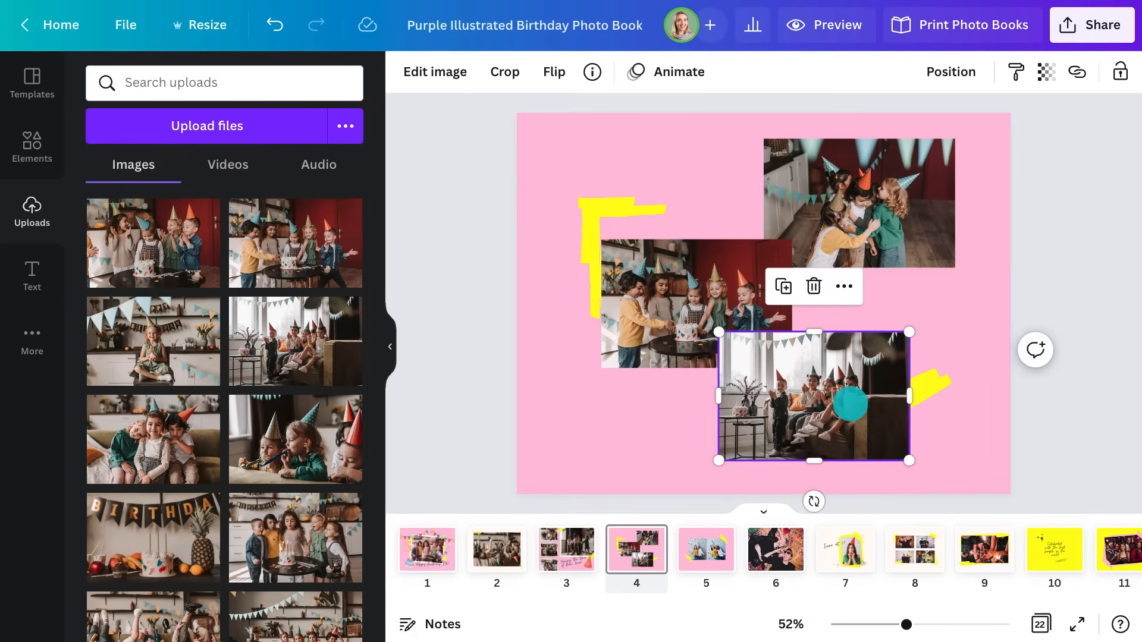
pyautogui.click(670, 318)
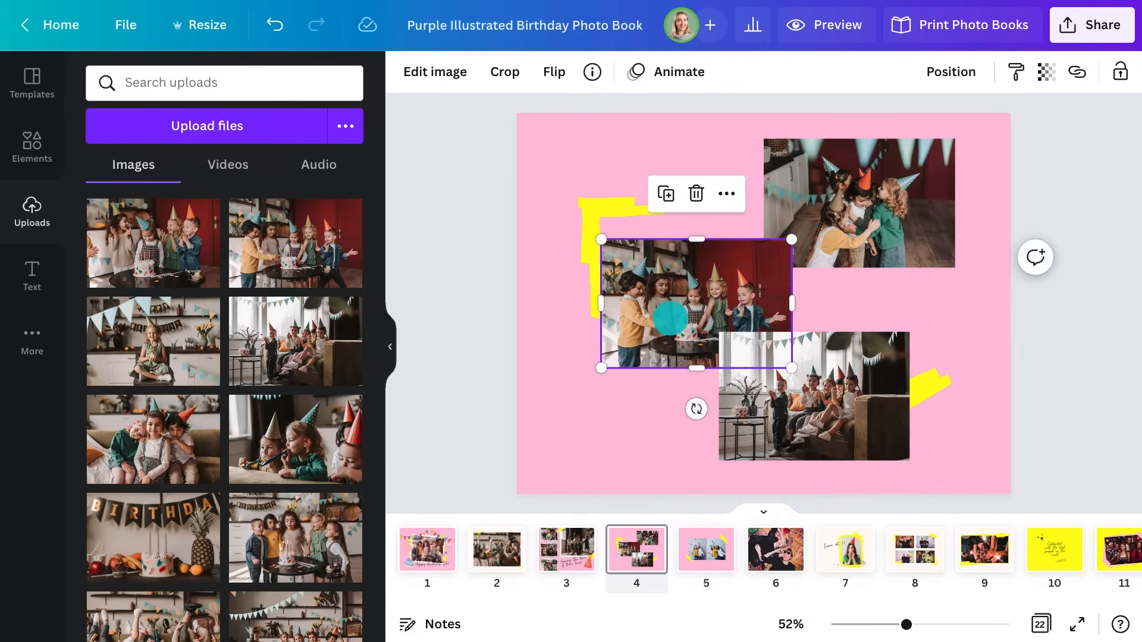
pyautogui.click(720, 194)
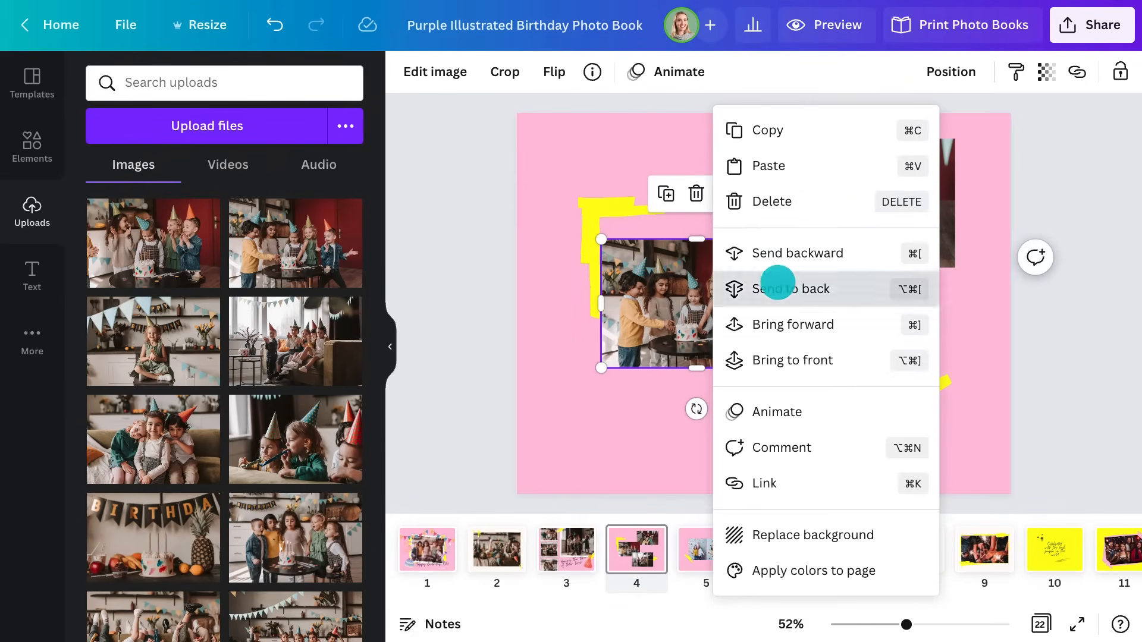
pyautogui.click(774, 283)
# Add a new text box and move it to the top-left of page 4
pyautogui.click(390, 347)
pyautogui.press('t')
pyautogui.moveTo(650, 306); pyautogui.dragTo(531, 171)
# Write the tilted caption 'Celebrating with best buddies' and a smaller 'Party time with…' caption naming the guests
pyautogui.write('Celebrating with best budd')
pyautogui.click(329, 173)
pyautogui.moveTo(449, 194); pyautogui.dragTo(462, 206)
pyautogui.moveTo(586, 179); pyautogui.dragTo(587, 172)
pyautogui.doubleClick(475, 424)
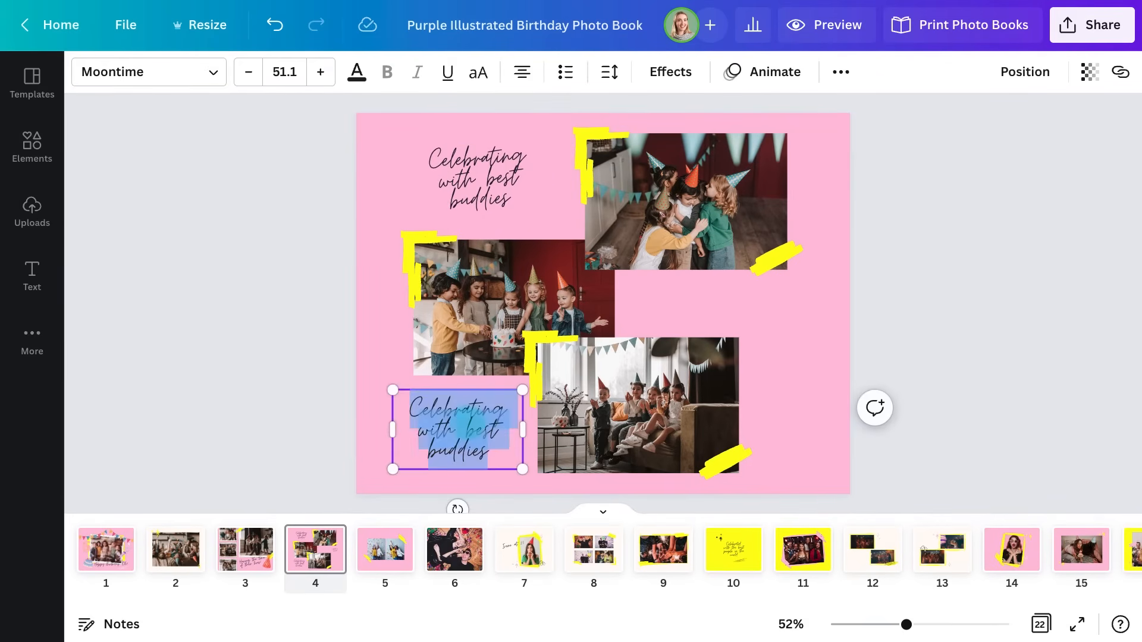
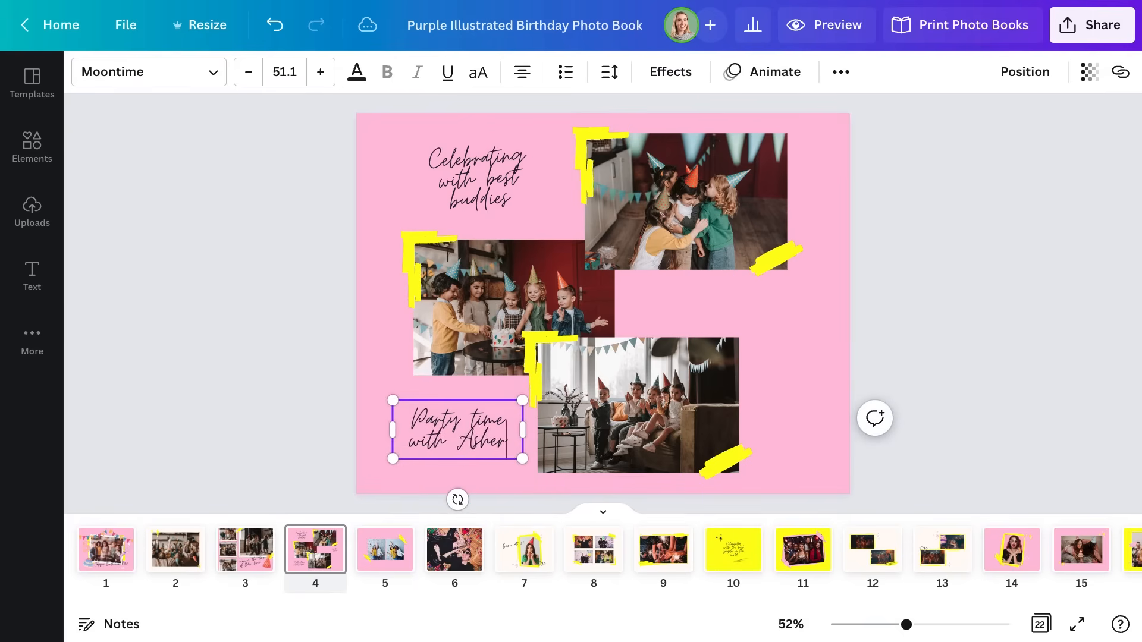
pyautogui.moveTo(393, 480); pyautogui.dragTo(410, 471)
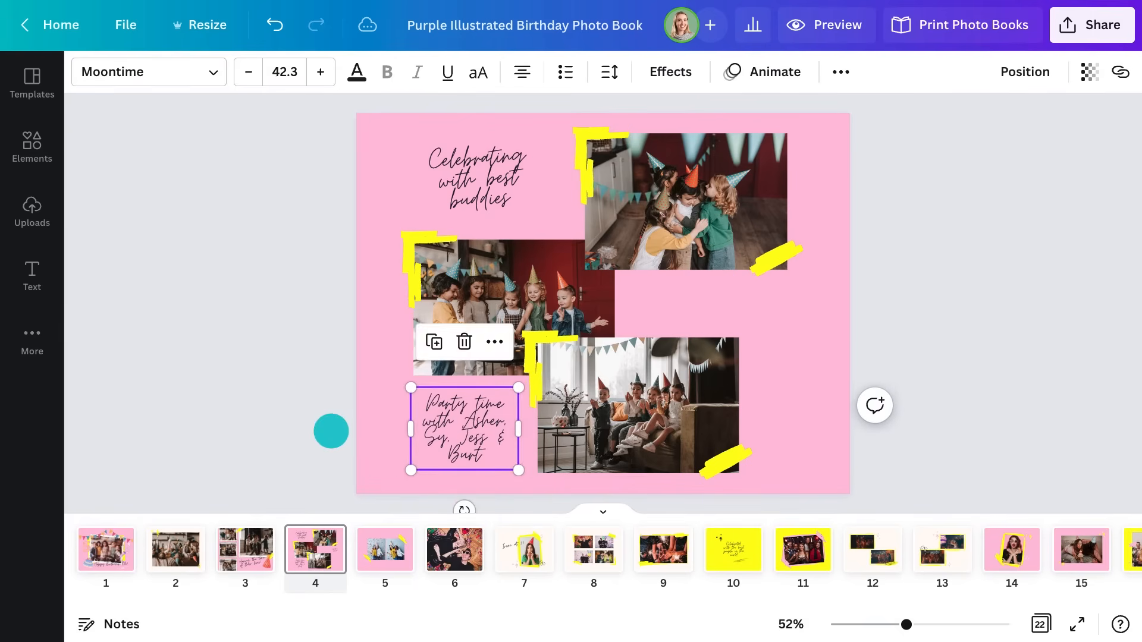
pyautogui.click(331, 431)
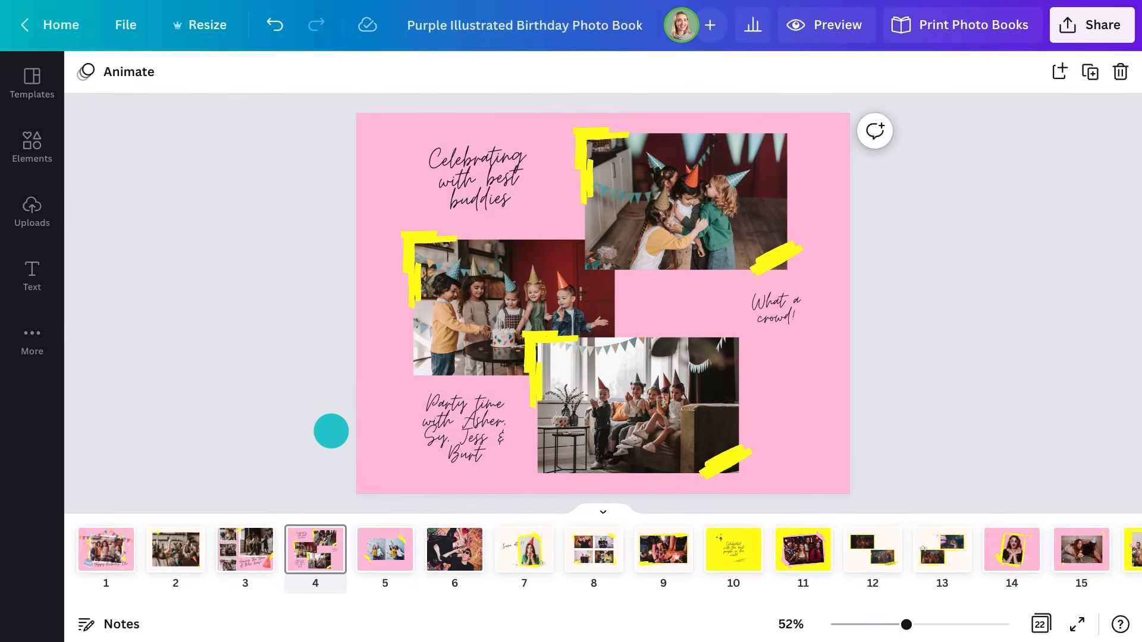
# Add a confetti popper from Elements at the lower right, rotated about 45°
pyautogui.click(22, 141)
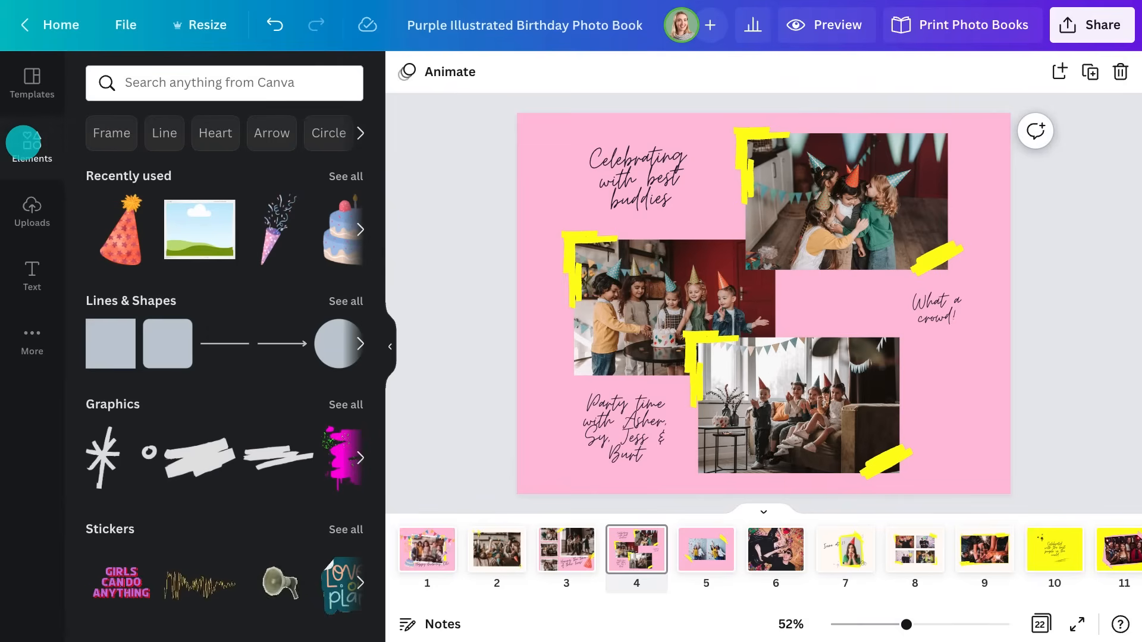
pyautogui.click(266, 232)
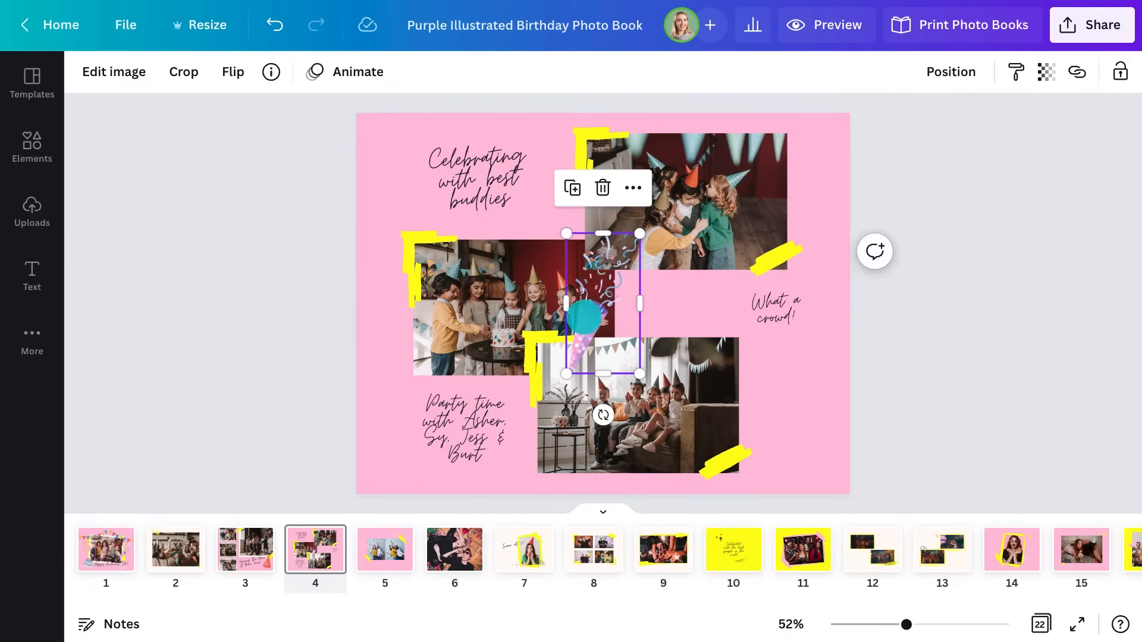
pyautogui.moveTo(596, 317); pyautogui.dragTo(819, 413)
pyautogui.moveTo(825, 511); pyautogui.dragTo(859, 498)
pyautogui.moveTo(859, 497); pyautogui.dragTo(900, 475)
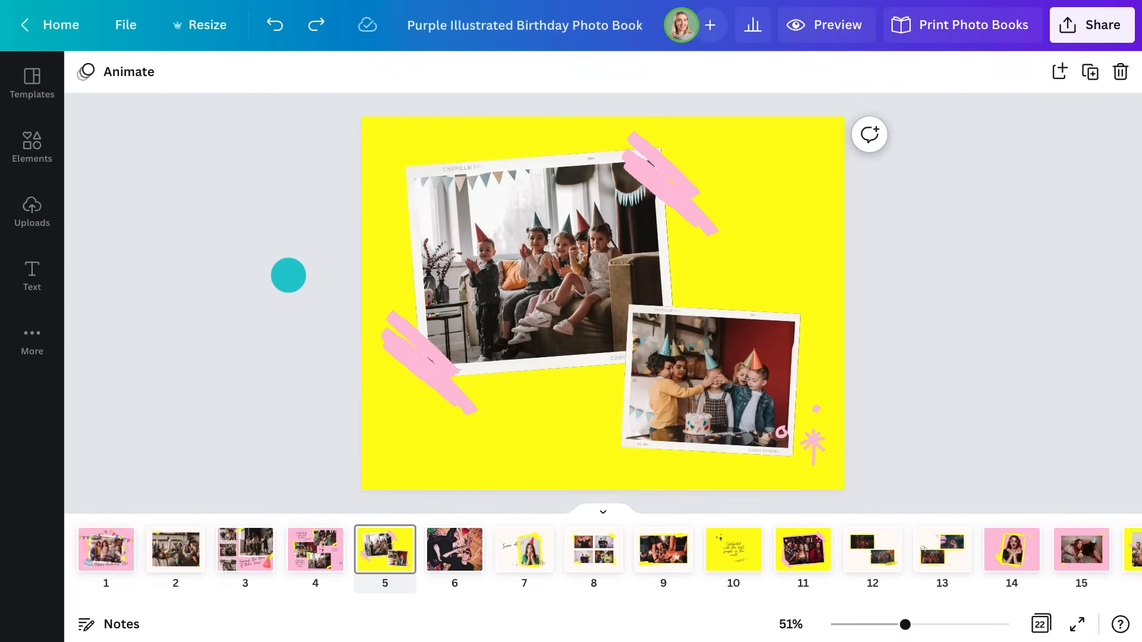
# Add a black script caption at the upper photo's top-left, slightly tilted and enlarged
pyautogui.press('t')
pyautogui.moveTo(604, 299); pyautogui.dragTo(800, 243)
pyautogui.doubleClick(785, 292)
pyautogui.write('Oh')
pyautogui.hotkey('ctrl', 'a')
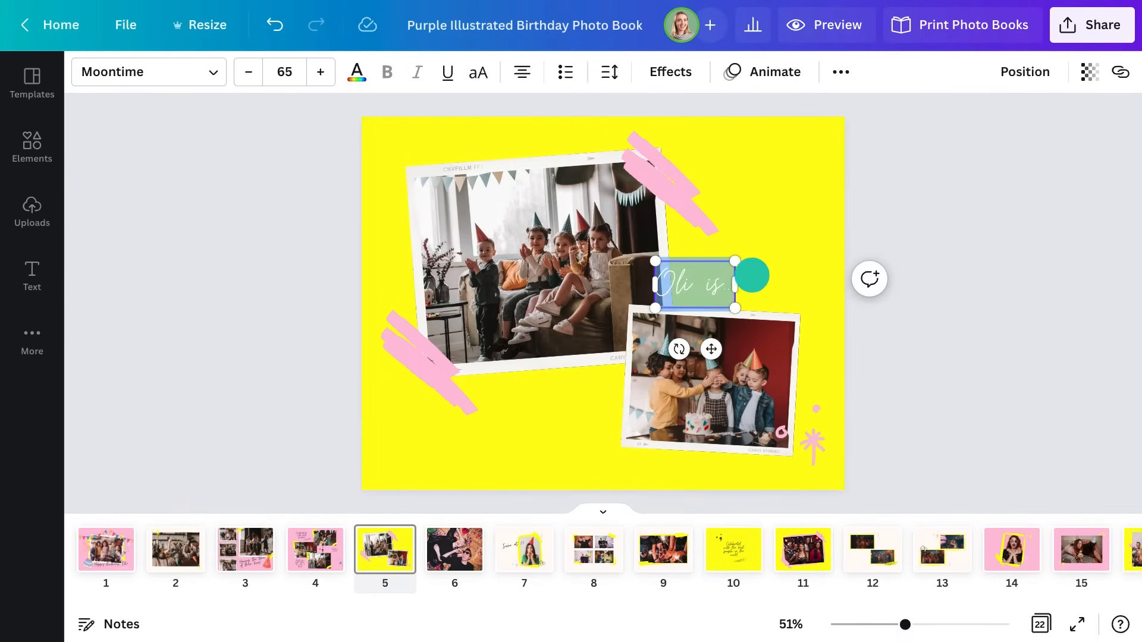
pyautogui.click(357, 72)
pyautogui.click(151, 163)
pyautogui.moveTo(708, 346); pyautogui.dragTo(445, 228)
pyautogui.moveTo(487, 142); pyautogui.dragTo(510, 130)
pyautogui.click(342, 167)
pyautogui.moveTo(434, 168); pyautogui.dragTo(777, 189)
# Duplicate the caption into a stacked word list starting with 'Funny' and 'DARING'
pyautogui.click(413, 250)
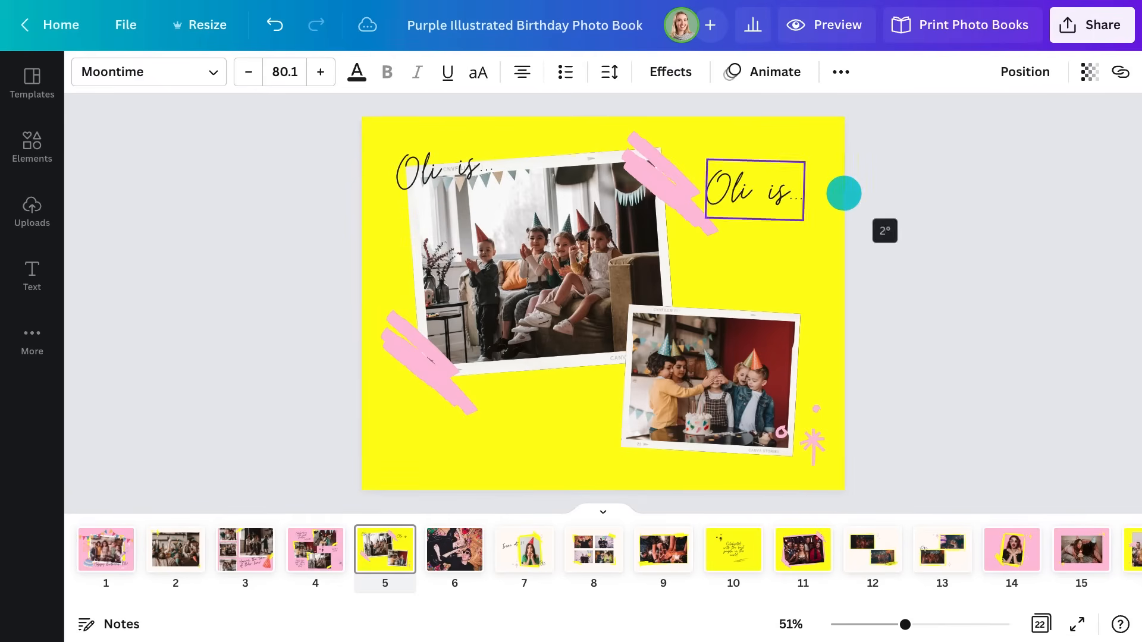
pyautogui.doubleClick(776, 196)
pyautogui.write('Funny')
pyautogui.click(890, 270)
pyautogui.click(791, 198)
pyautogui.click(724, 264)
pyautogui.moveTo(797, 203); pyautogui.dragTo(793, 288)
pyautogui.doubleClick(793, 242)
pyautogui.write('DARING')
pyautogui.hotkey('ctrl', 'd')
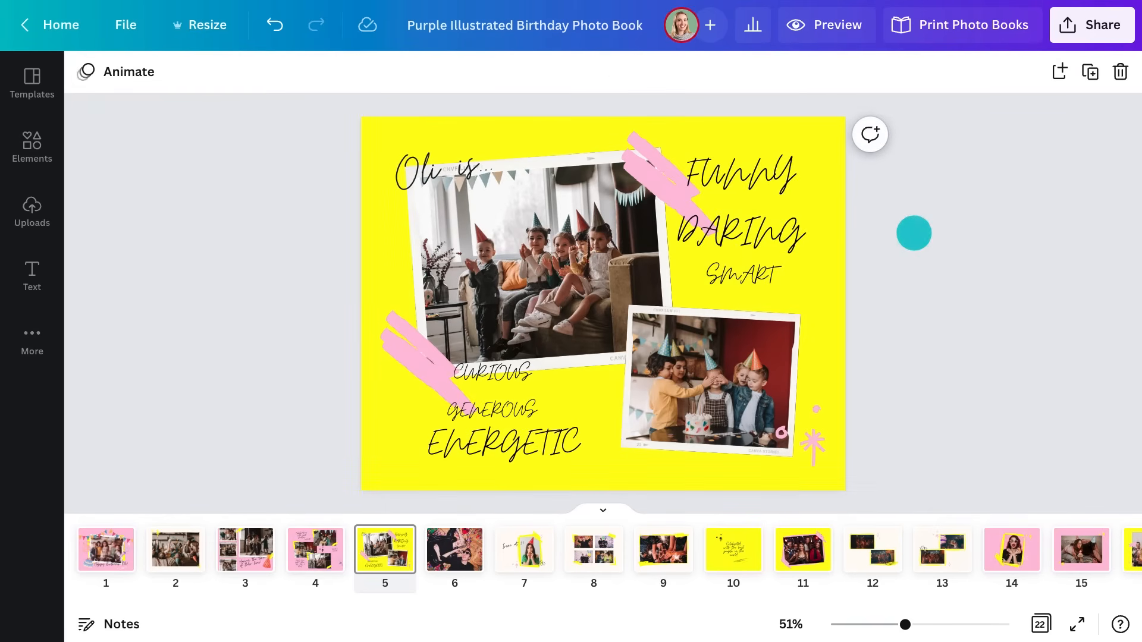
pyautogui.click(782, 232)
# Set DARING to the TAN Astoria font and ENERGETIC to the Barbra font
pyautogui.click(164, 85)
pyautogui.scroll(-15, 267, 226)
pyautogui.scroll(-15, 272, 232)
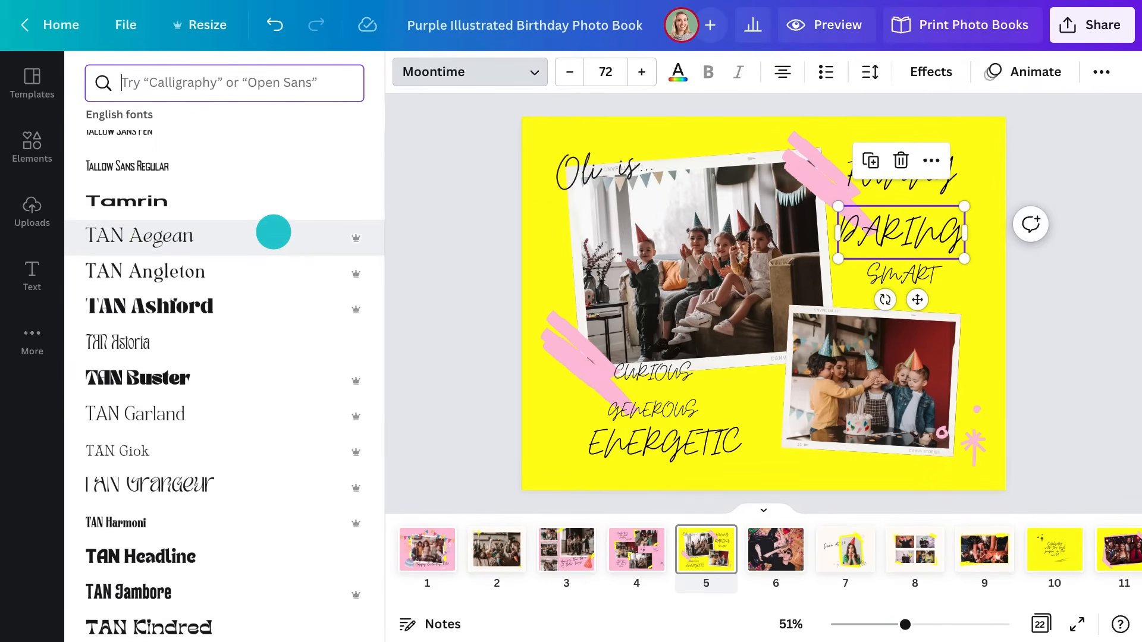
pyautogui.click(152, 342)
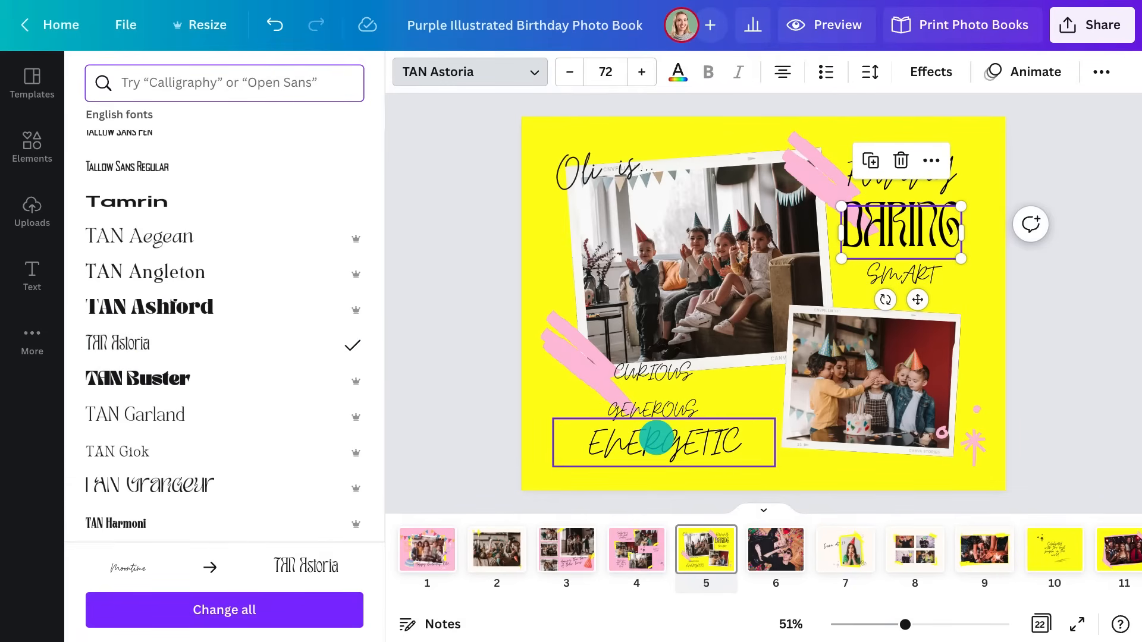
pyautogui.click(656, 438)
pyautogui.scroll(15, 232, 247)
pyautogui.scroll(8, 241, 244)
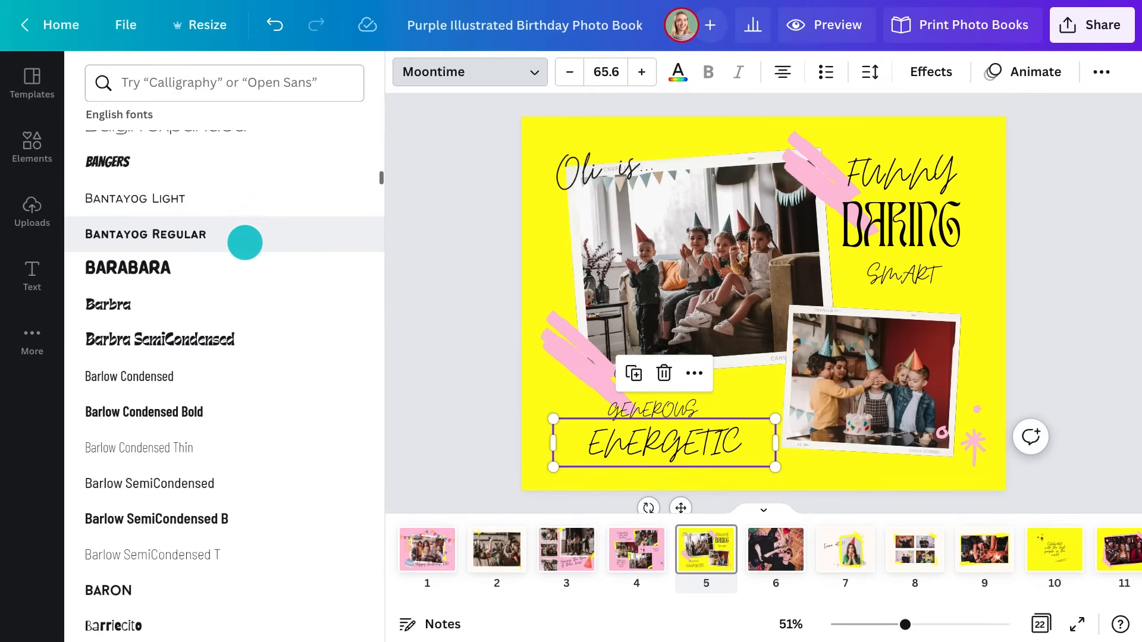
pyautogui.click(150, 299)
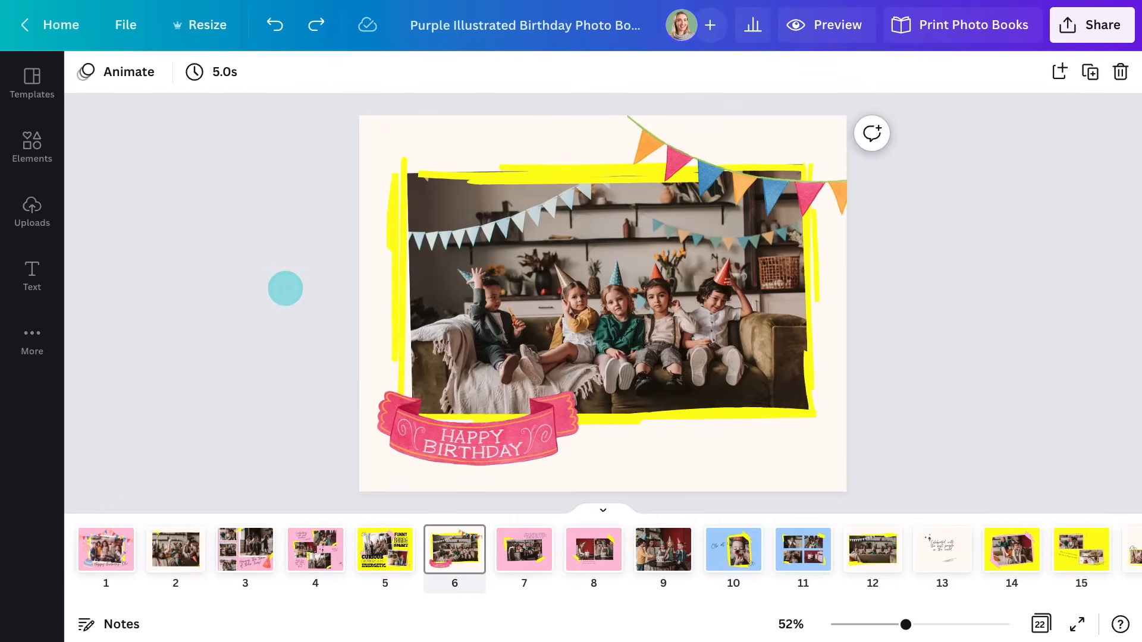
# Search Elements for 'scribbles' and place a spiral scribble below the photo's lower right
pyautogui.click(56, 147)
pyautogui.click(191, 84)
pyautogui.write('s')
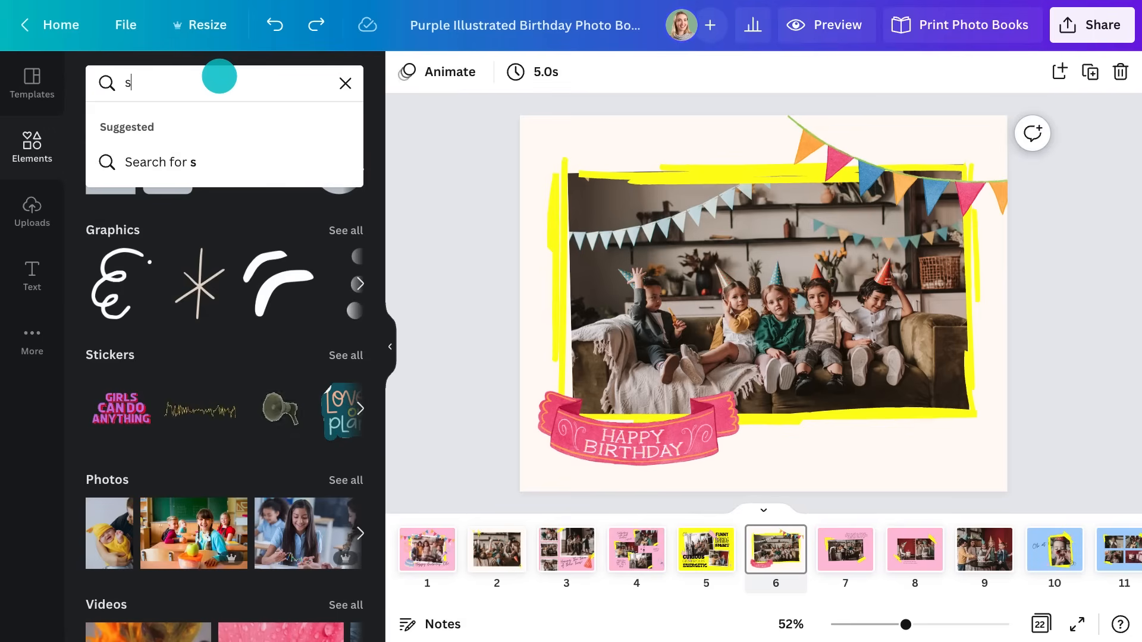
pyautogui.write('cribbles')
pyautogui.press('Return')
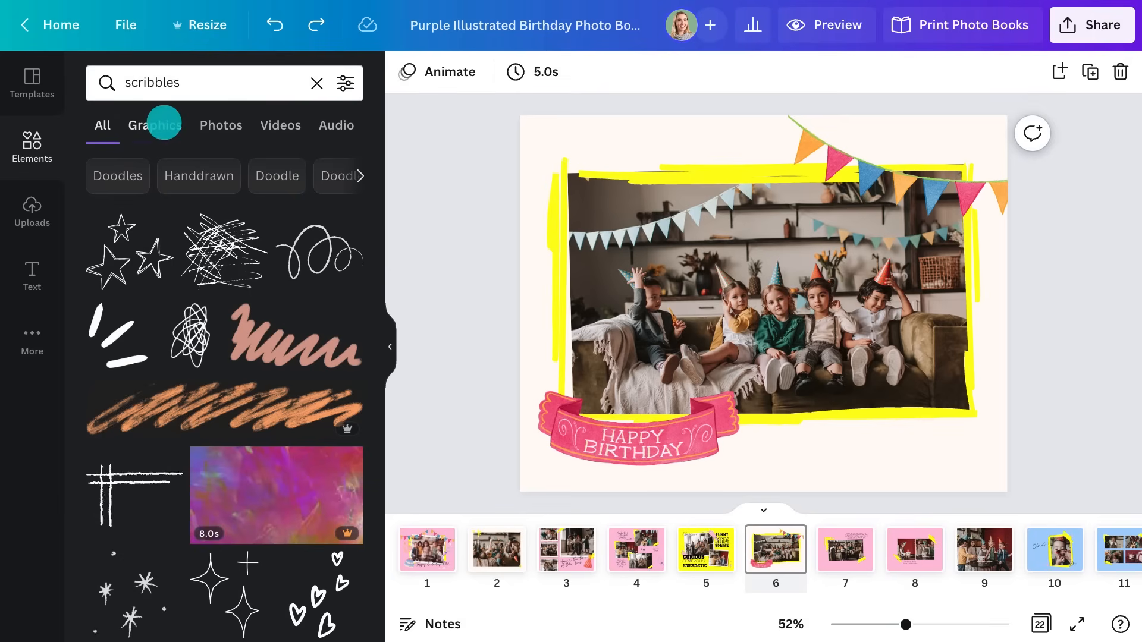
pyautogui.click(163, 123)
pyautogui.moveTo(313, 243); pyautogui.dragTo(489, 275)
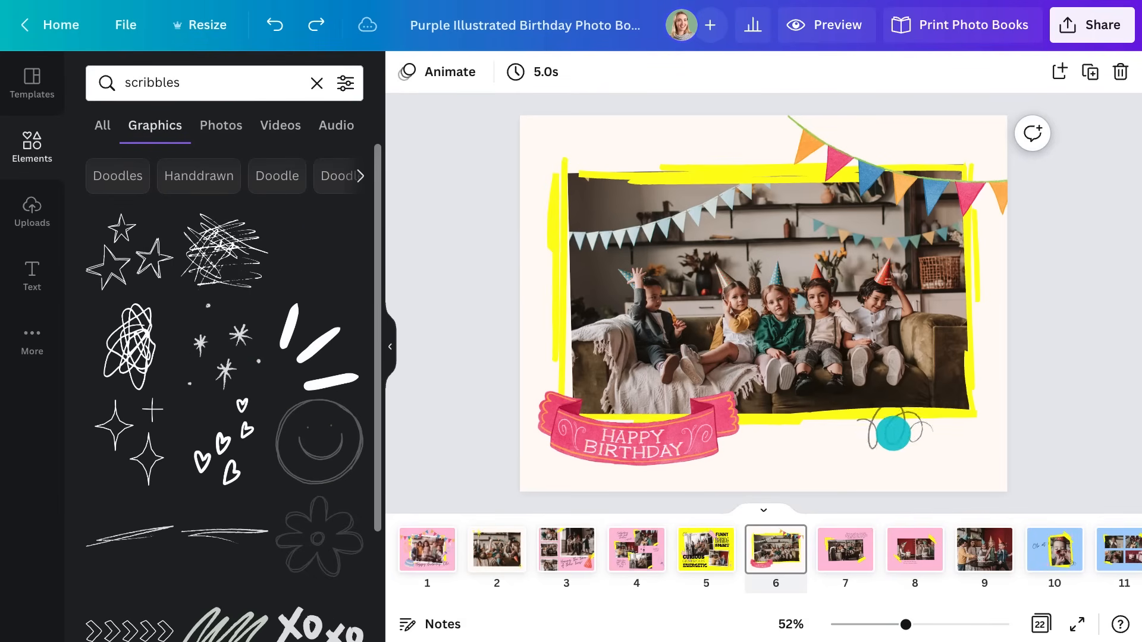
pyautogui.moveTo(893, 431); pyautogui.dragTo(906, 430)
# Add a 'handdrawn sparkles' outline sparkle beside the spiral and recolour it pink
pyautogui.click(206, 96)
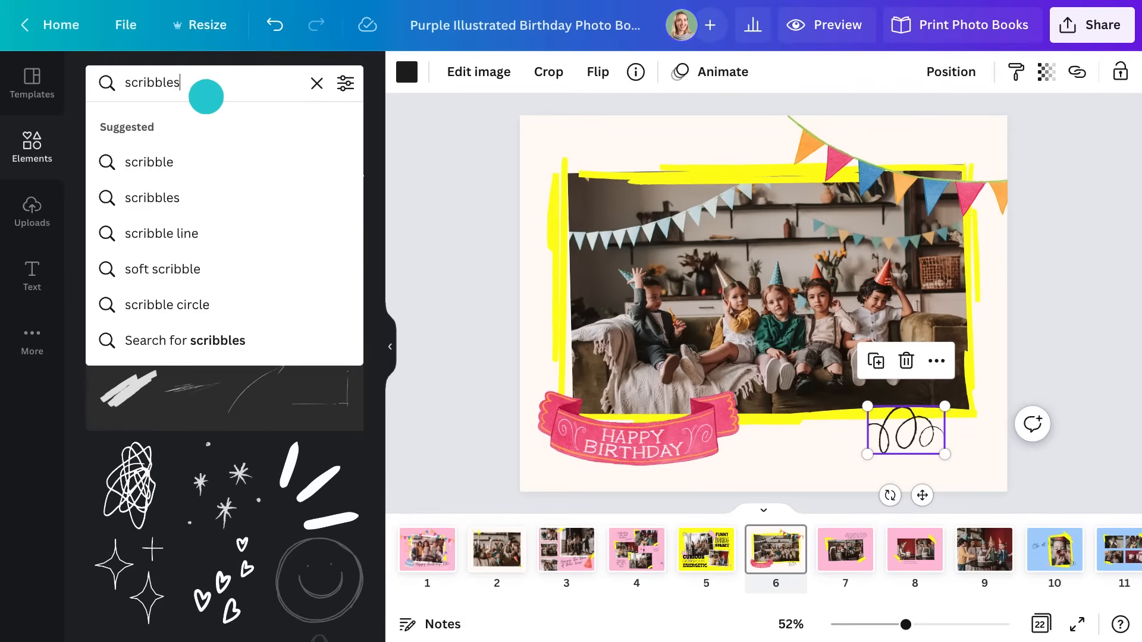
pyautogui.write('handdrawn sparkles')
pyautogui.press('Return')
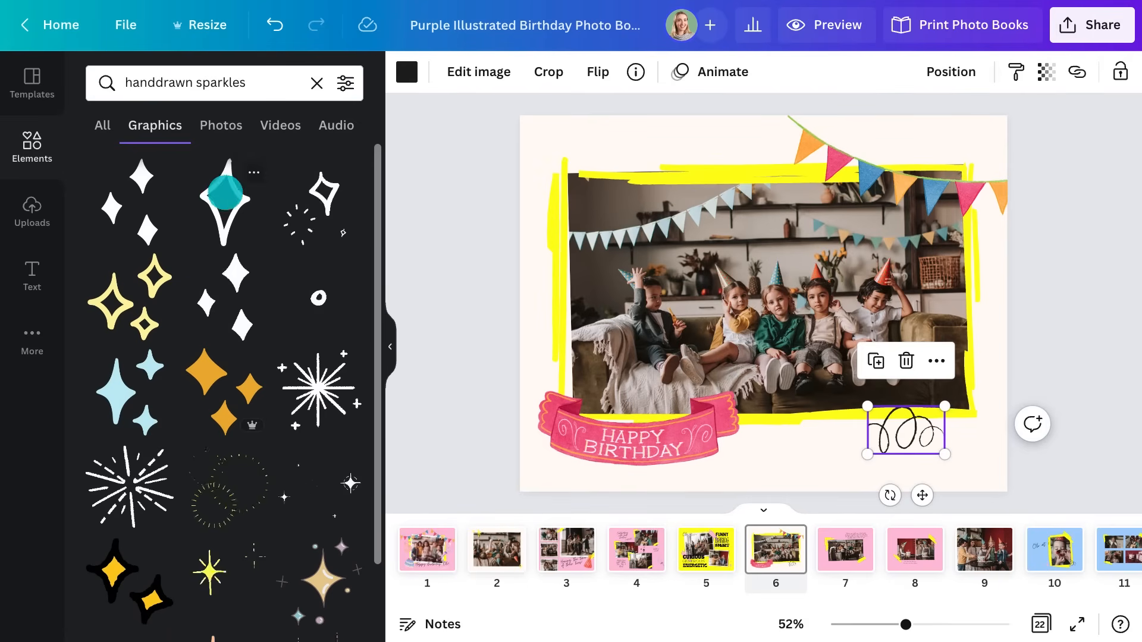
pyautogui.moveTo(324, 193); pyautogui.dragTo(989, 457)
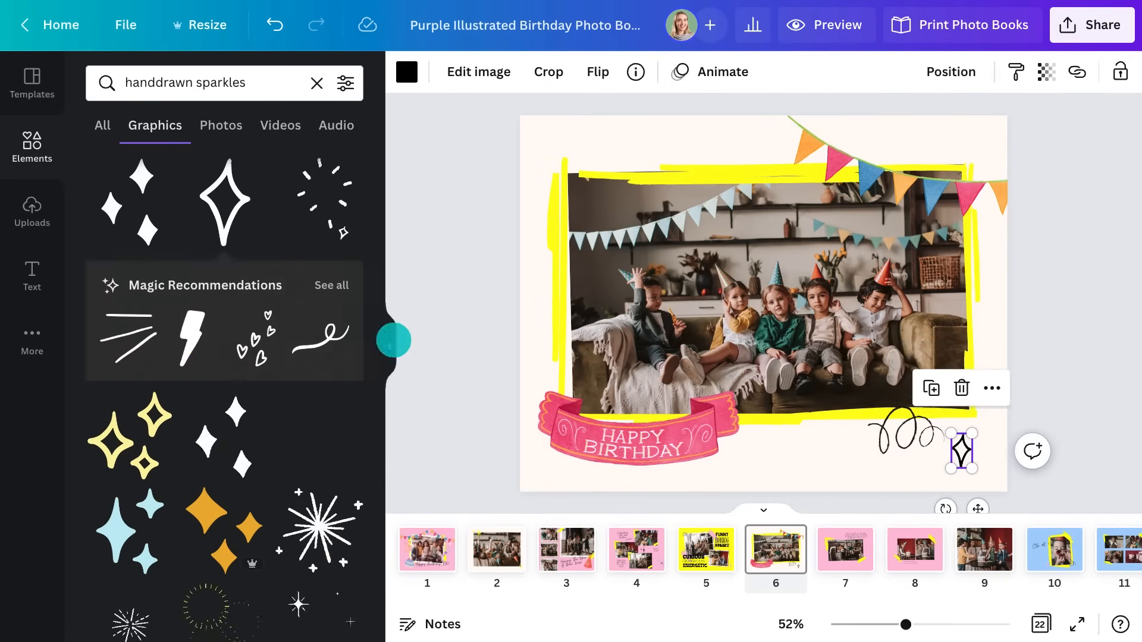
pyautogui.click(391, 344)
pyautogui.moveTo(800, 454); pyautogui.dragTo(819, 458)
pyautogui.click(84, 71)
pyautogui.click(293, 163)
pyautogui.click(390, 344)
pyautogui.click(924, 240)
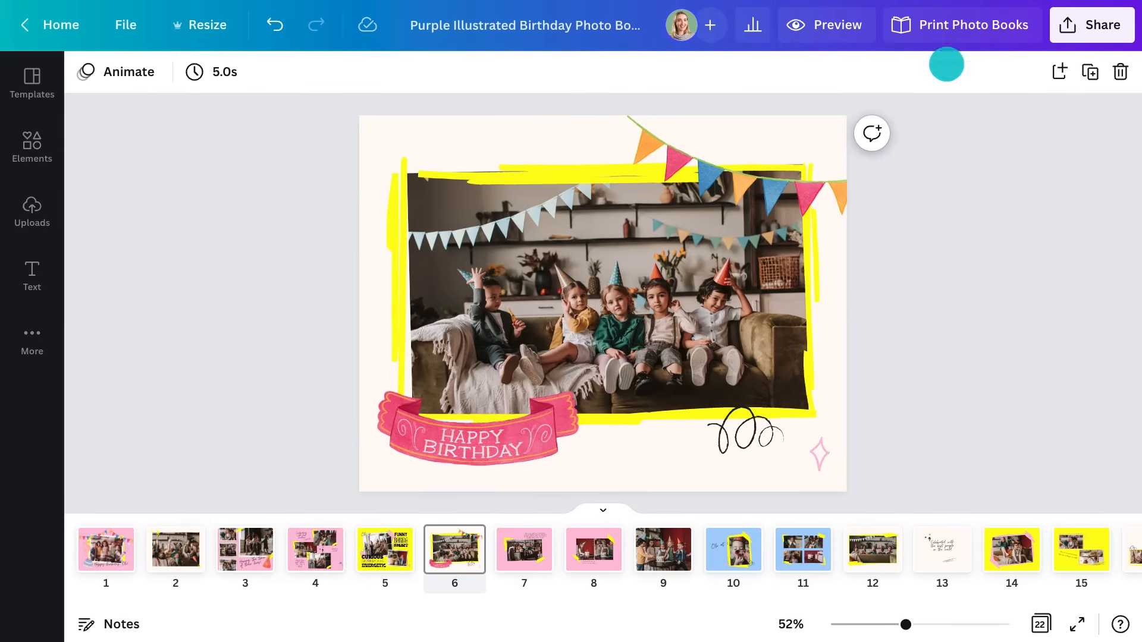
# Set the photo book print options to Medium size, Hardcover, Gloss finish
pyautogui.click(952, 25)
pyautogui.scroll(-5, 991, 386)
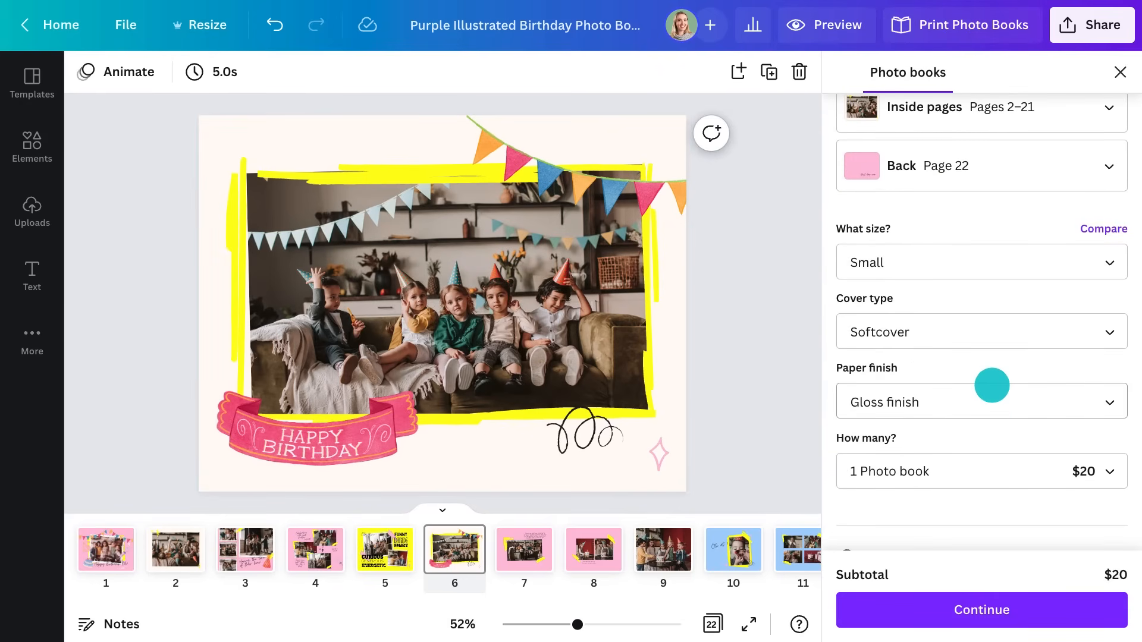
pyautogui.click(988, 264)
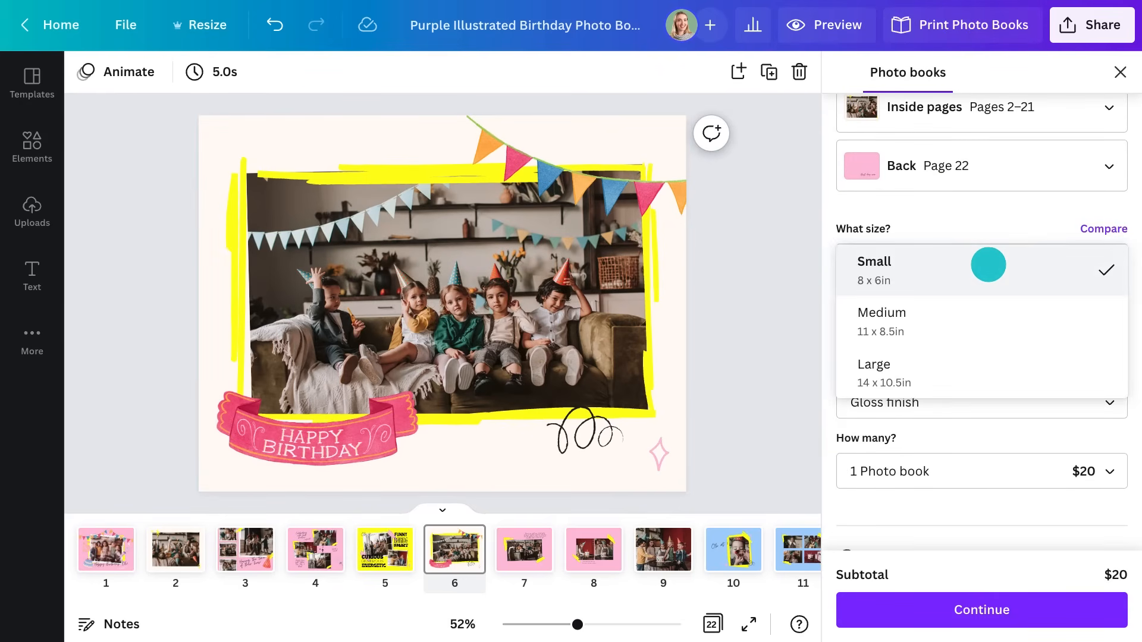
pyautogui.click(987, 316)
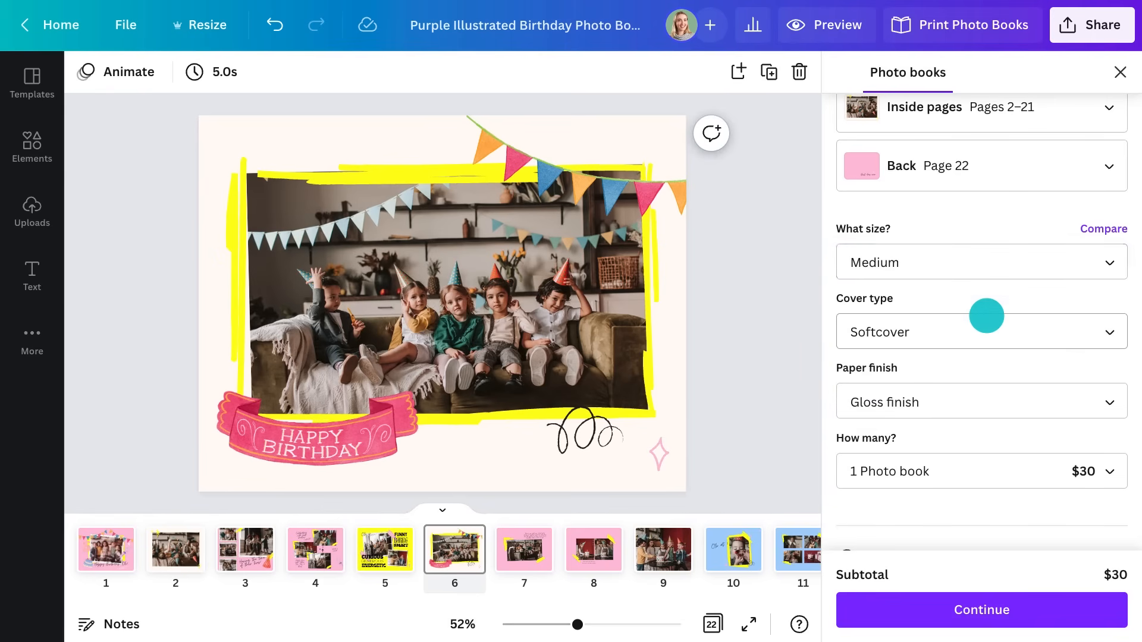
pyautogui.click(986, 333)
pyautogui.click(978, 265)
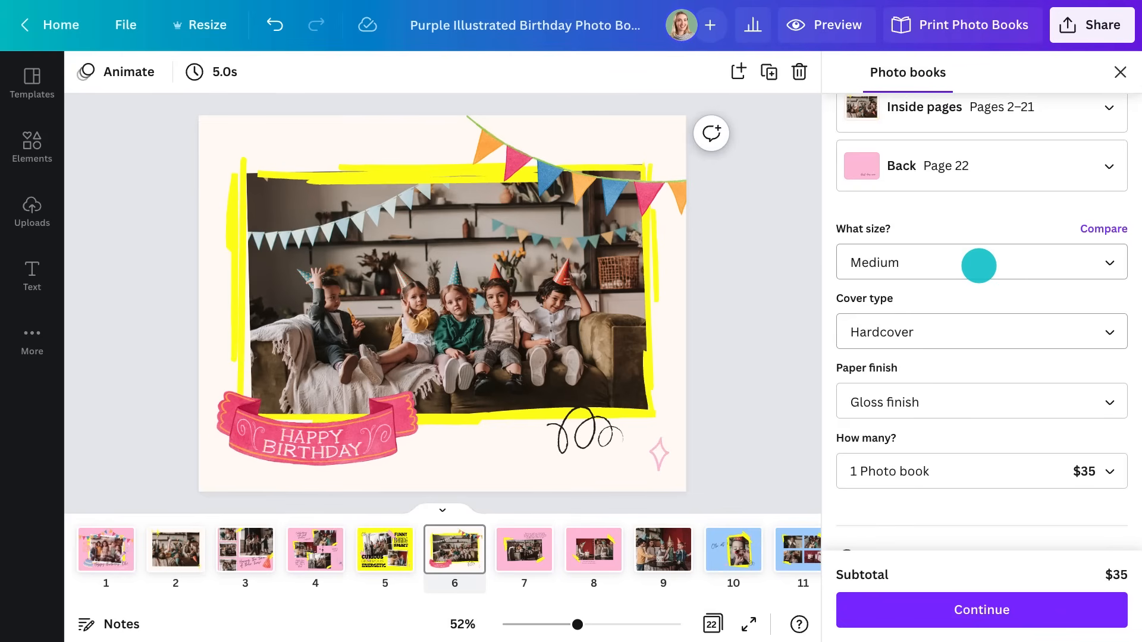
pyautogui.click(976, 395)
pyautogui.click(858, 402)
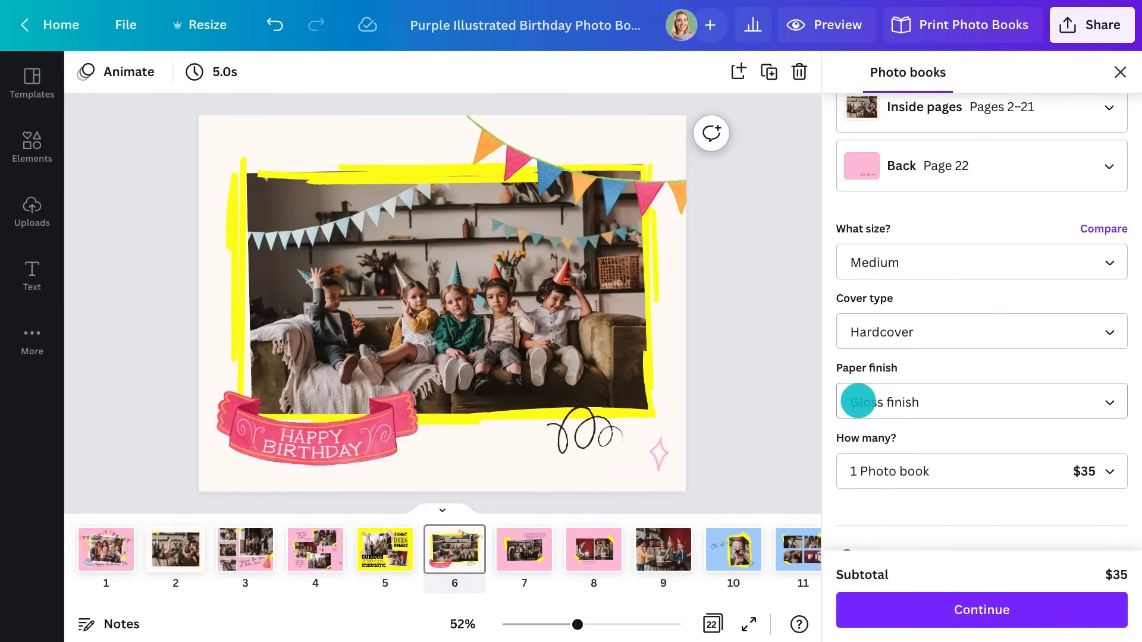
pyautogui.scroll(-2, 858, 401)
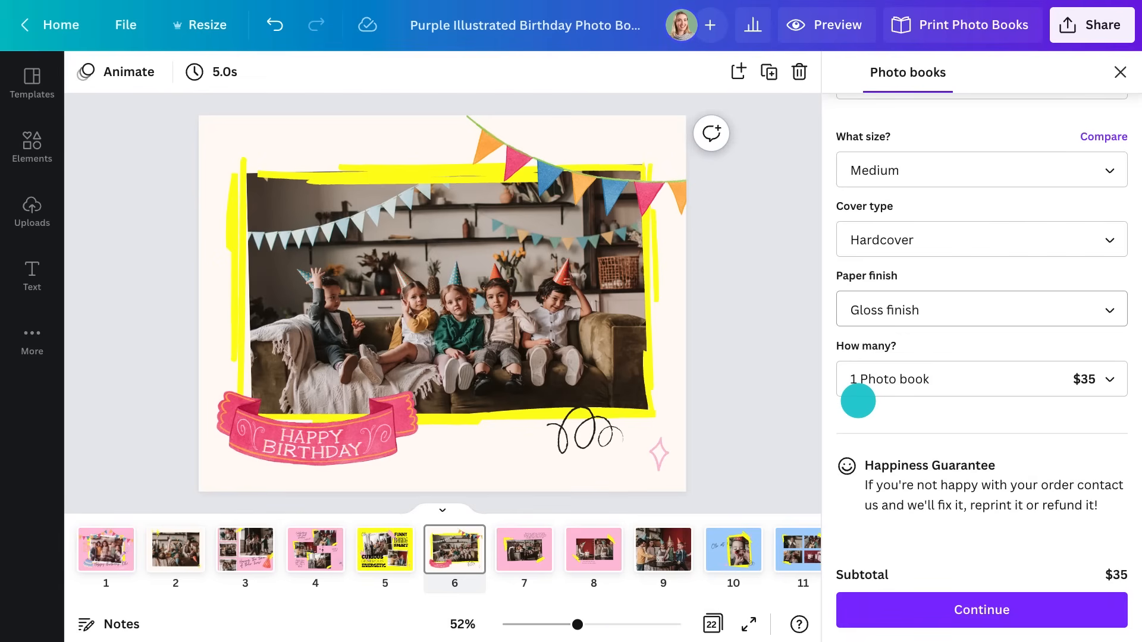
pyautogui.click(969, 607)
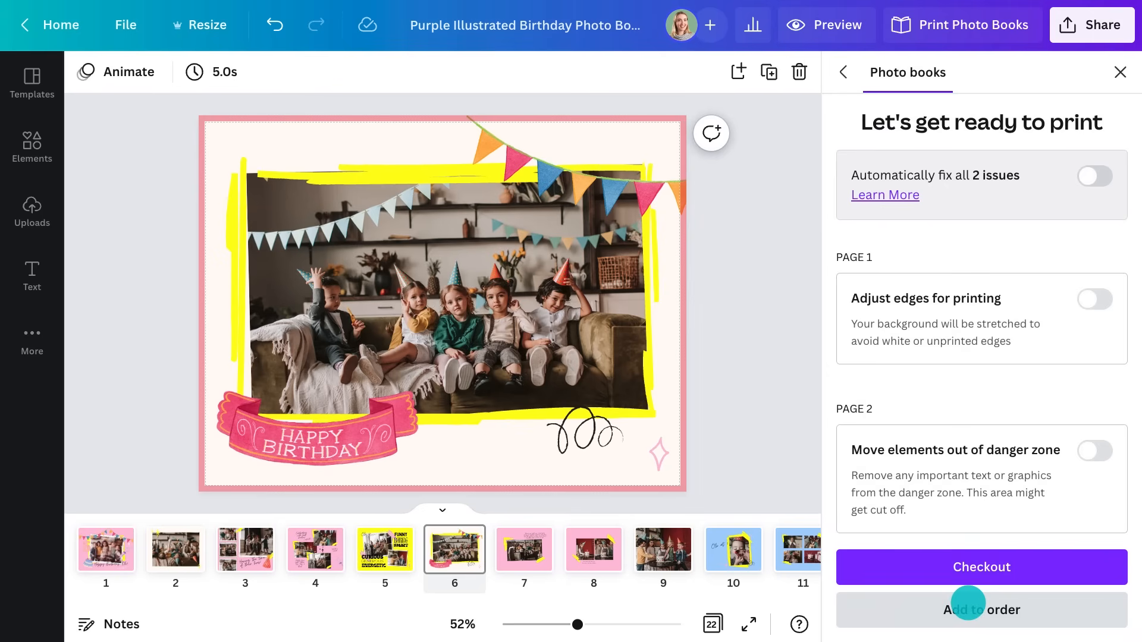
# Auto-fix both print issues, start entering shipping name and contact number, then close the print panel
pyautogui.click(1086, 171)
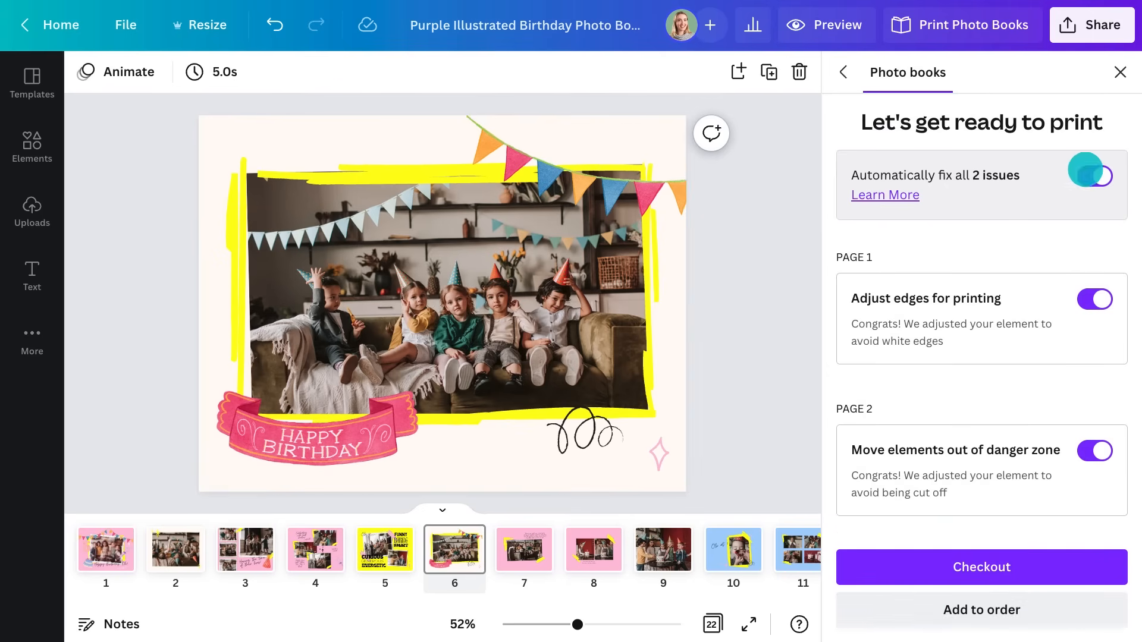
pyautogui.click(940, 559)
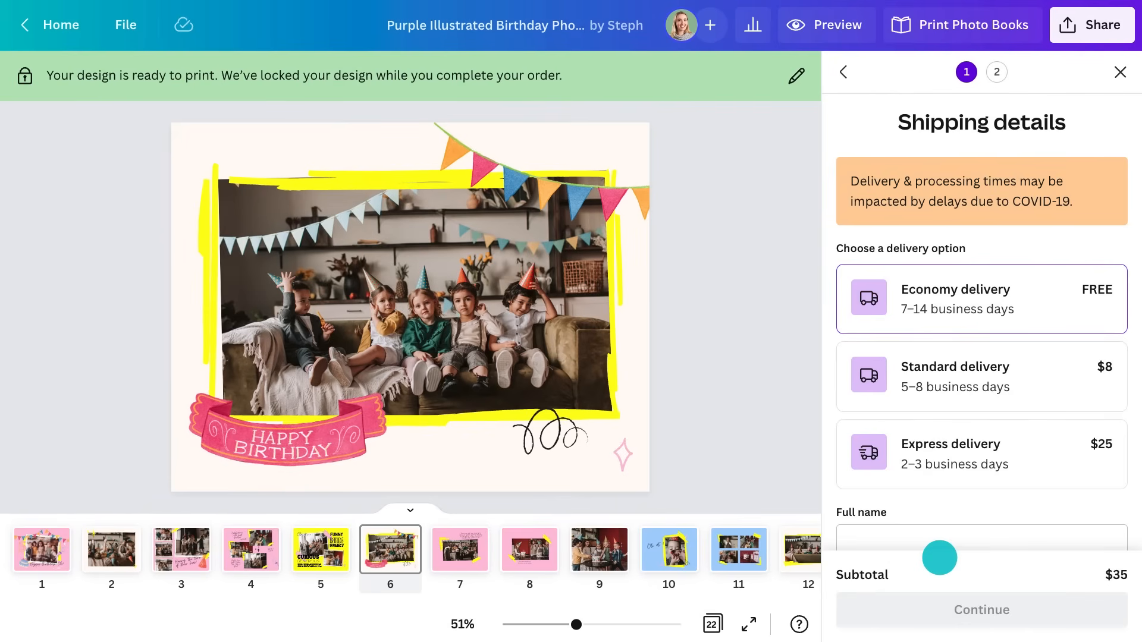
pyautogui.scroll(-4, 976, 288)
pyautogui.click(979, 288)
pyautogui.write('Steph')
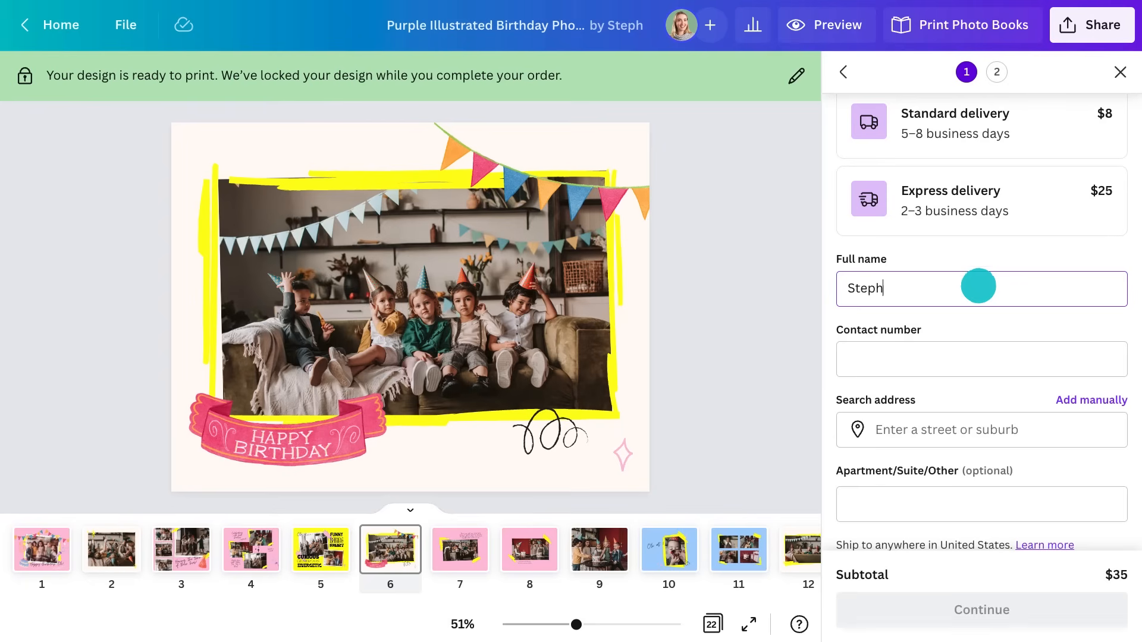
pyautogui.click(986, 362)
pyautogui.write('01234567')
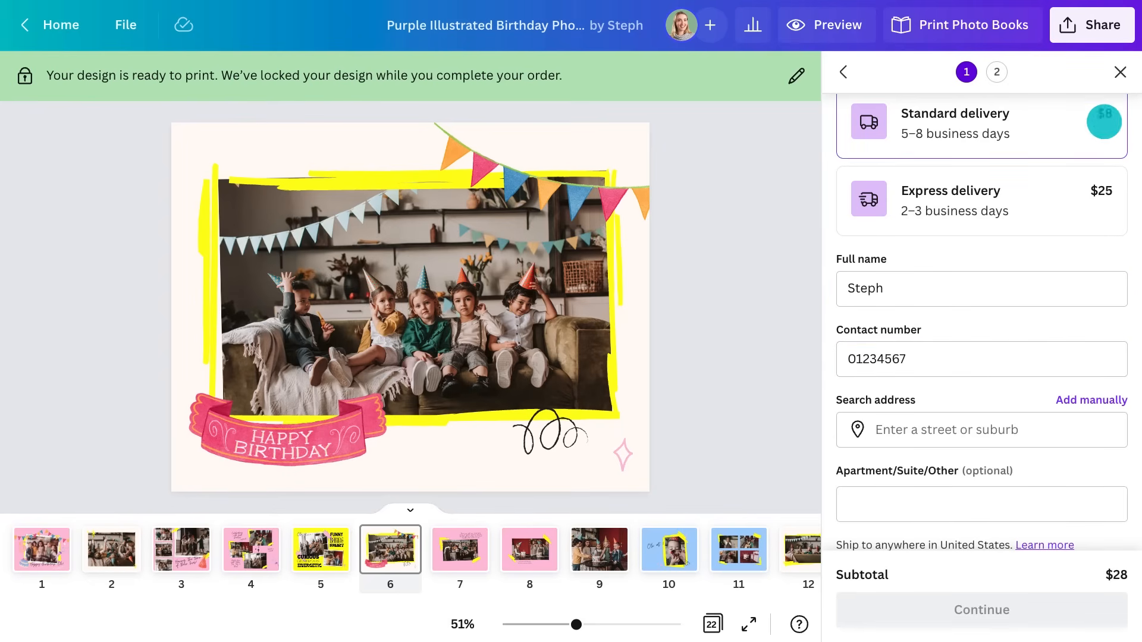
pyautogui.click(1120, 72)
# Create a view-only share link for the birthday photo book and copy it
pyautogui.click(1103, 29)
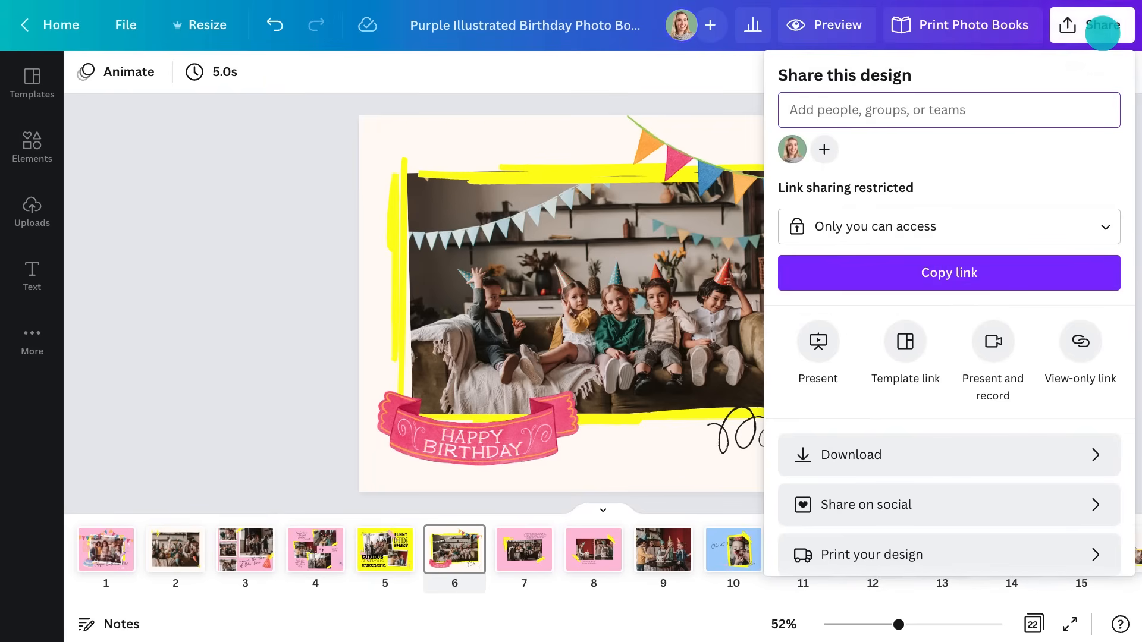
pyautogui.click(1085, 328)
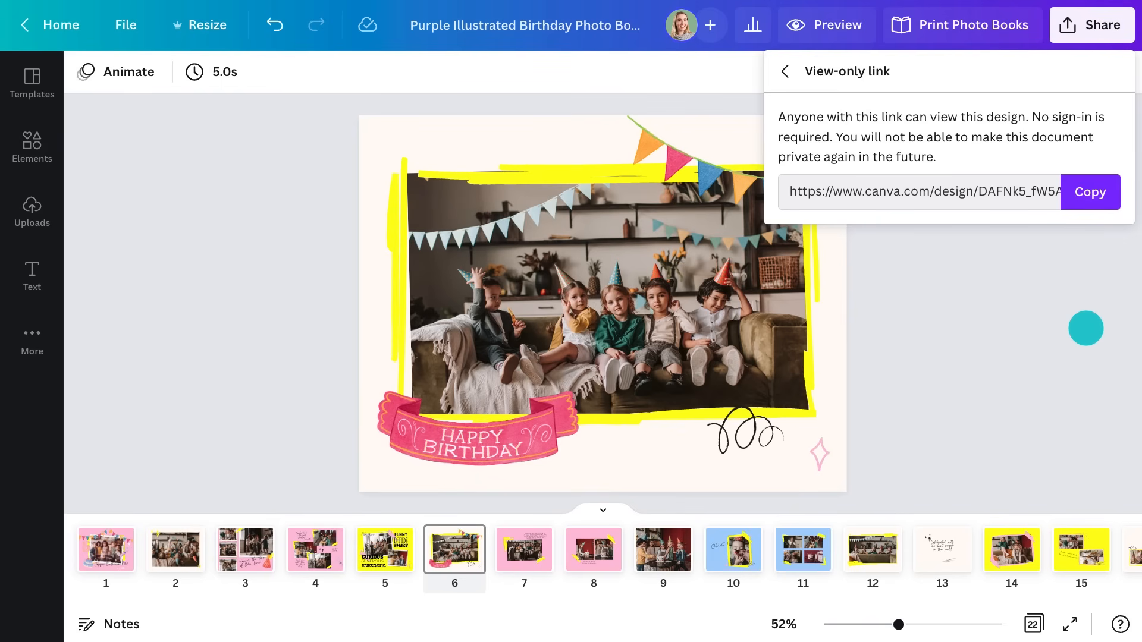
pyautogui.click(1104, 189)
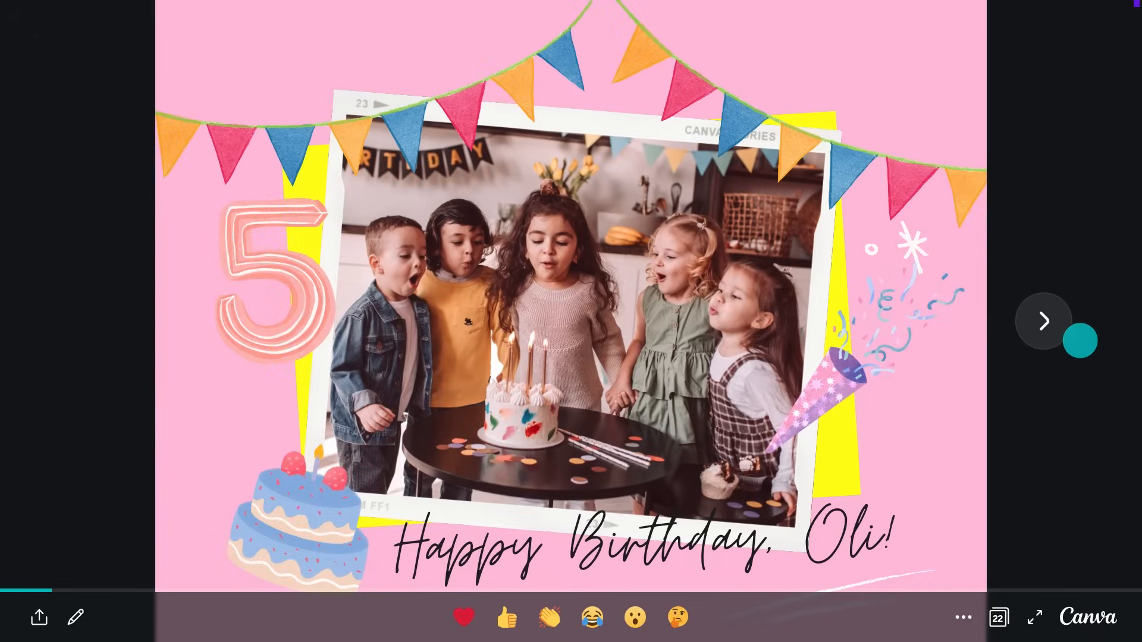
# Advance the presentation three slides to the 'Celebrating with best buddies' collage page
pyautogui.click(1055, 327)
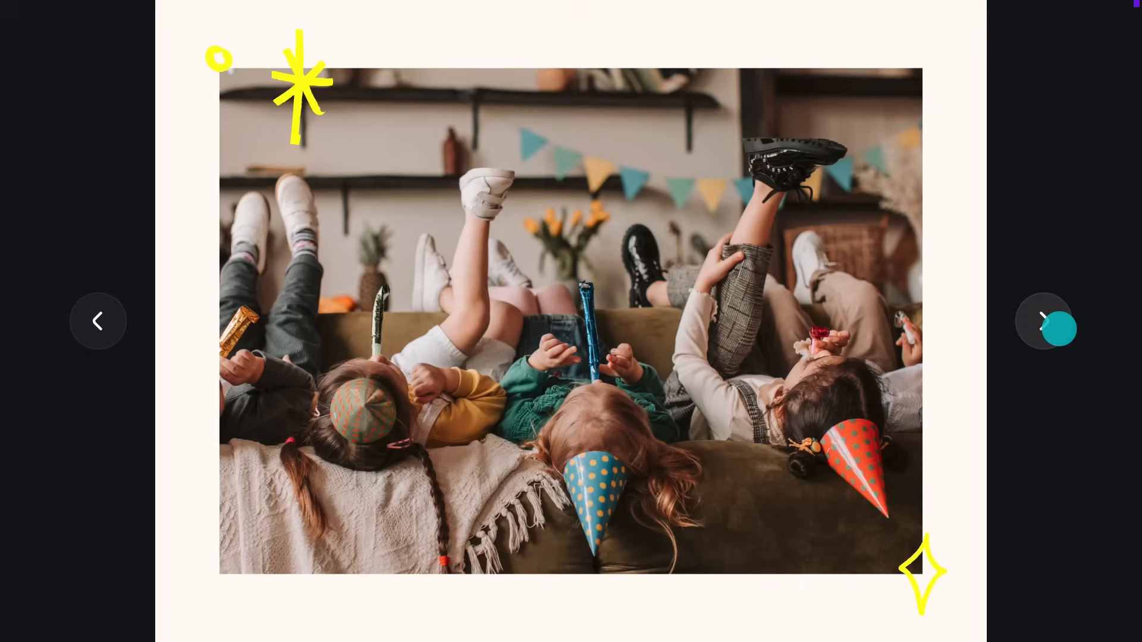
pyautogui.click(1058, 328)
pyautogui.click(1059, 329)
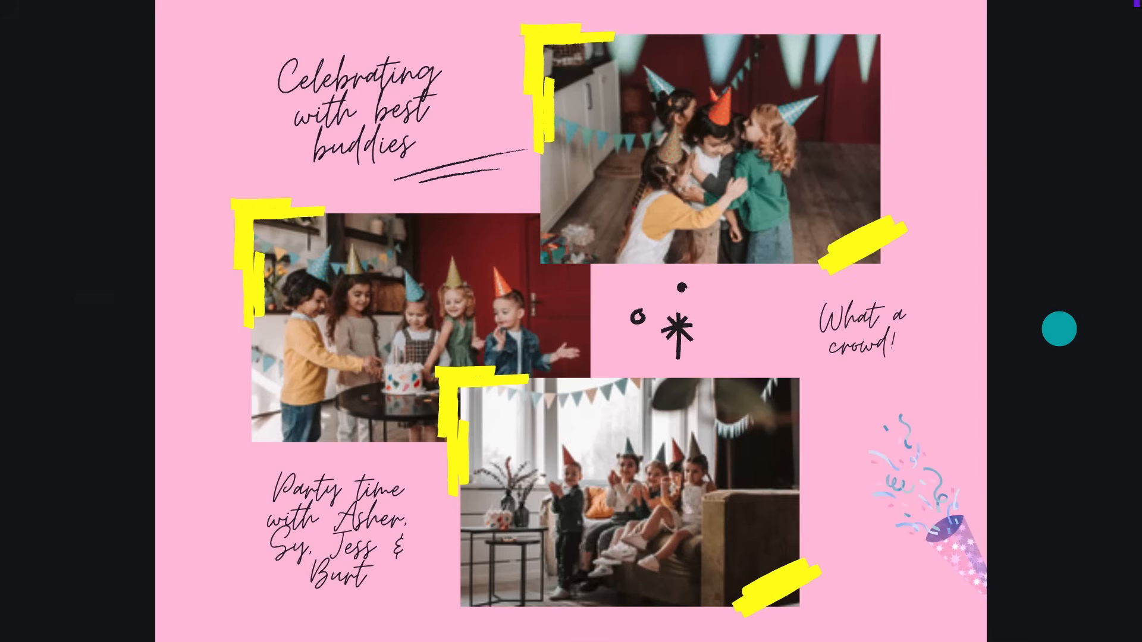